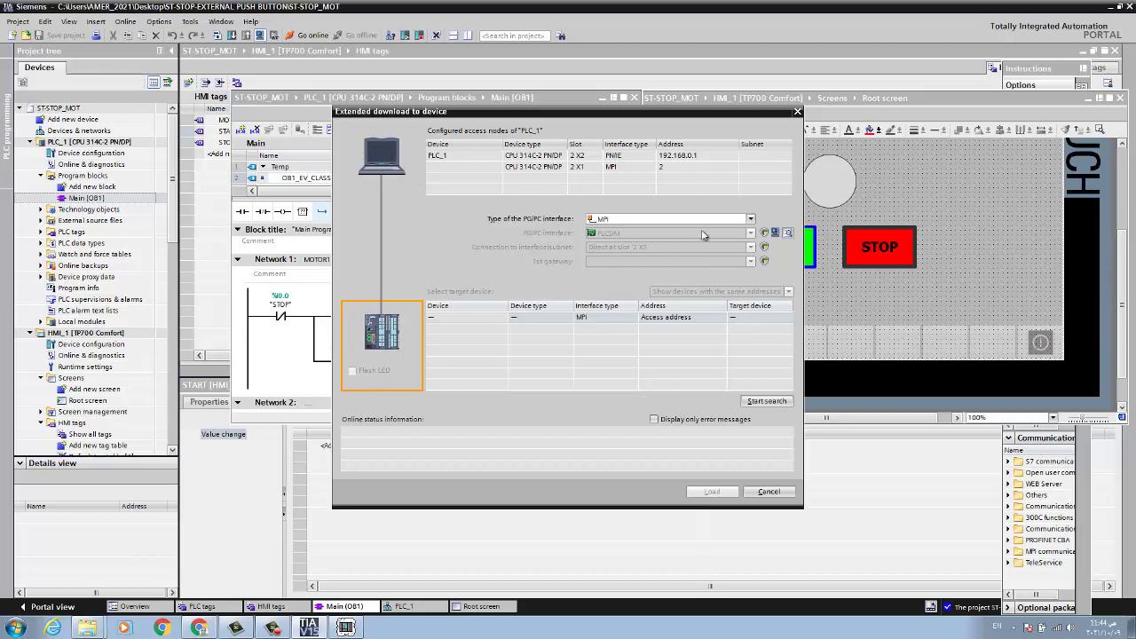
Search for accessible devices over MPI and start loading PLC_1 to the device found, then dismiss the load preview without loading
left_click(763, 403)
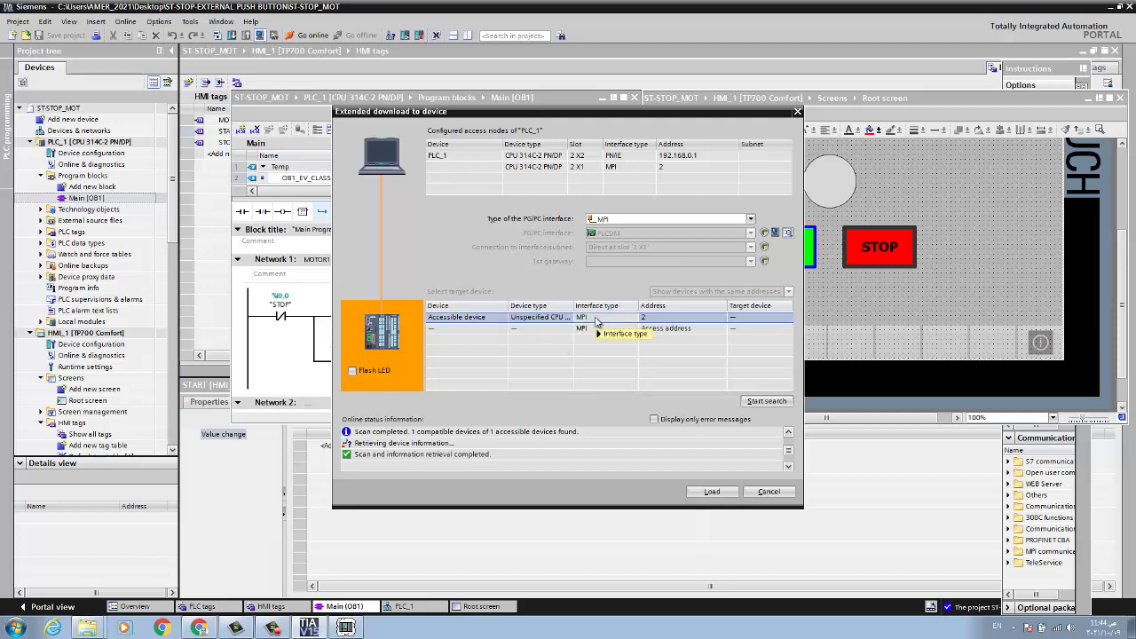
left_click(710, 495)
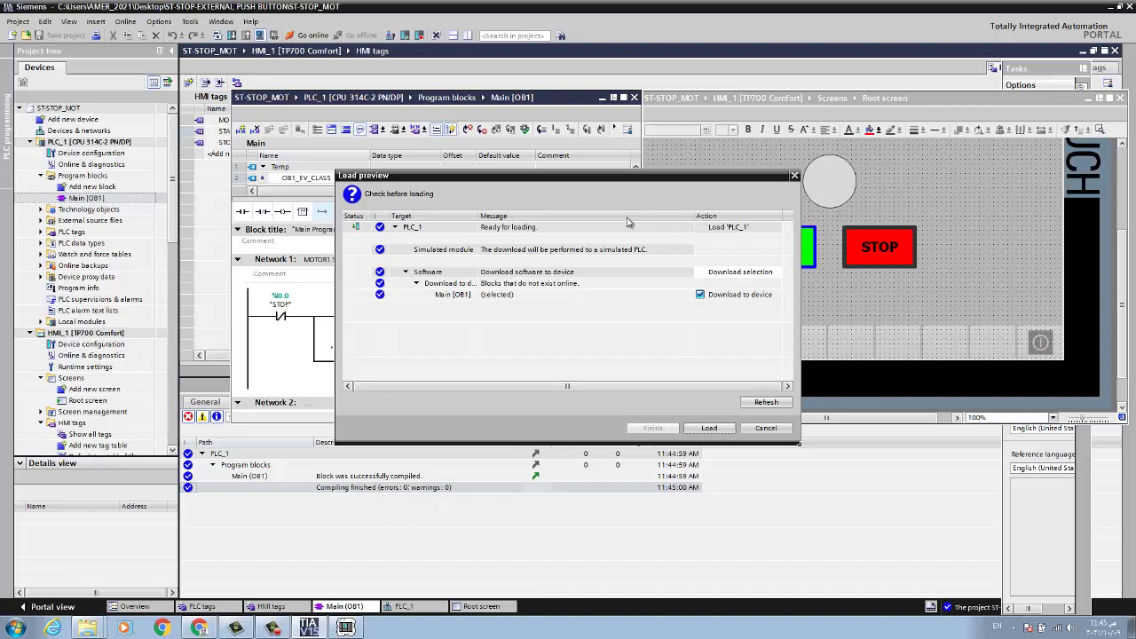
left_click(794, 175)
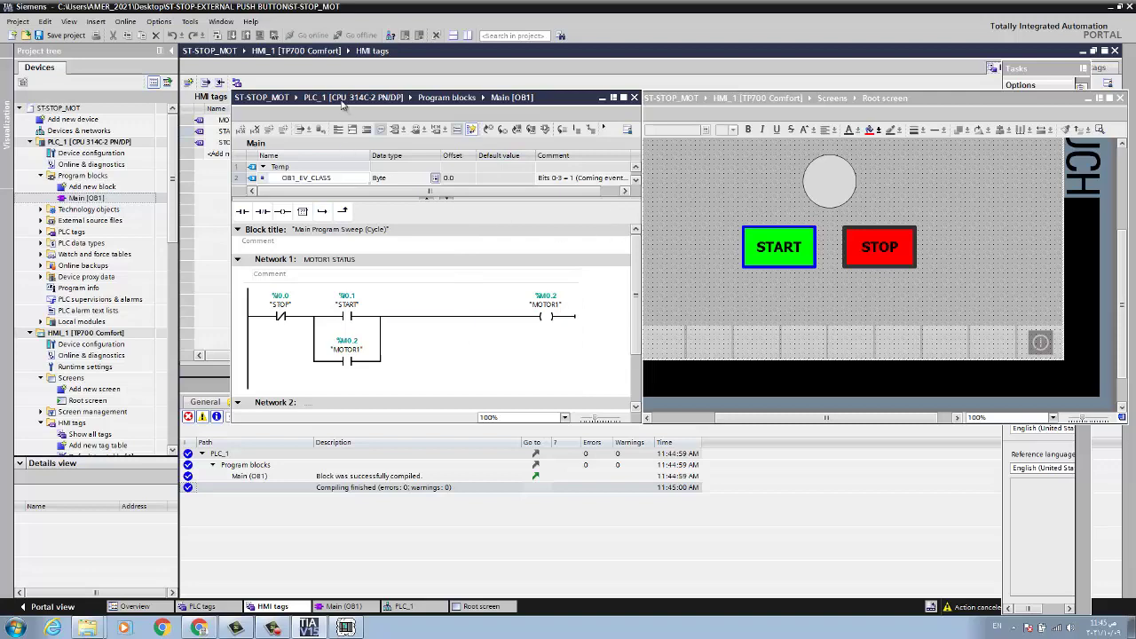
Reposition and resize the Main [OB1] editor window beside the HMI screen and turn on monitoring of the block
left_click_drag(343, 104, 295, 86)
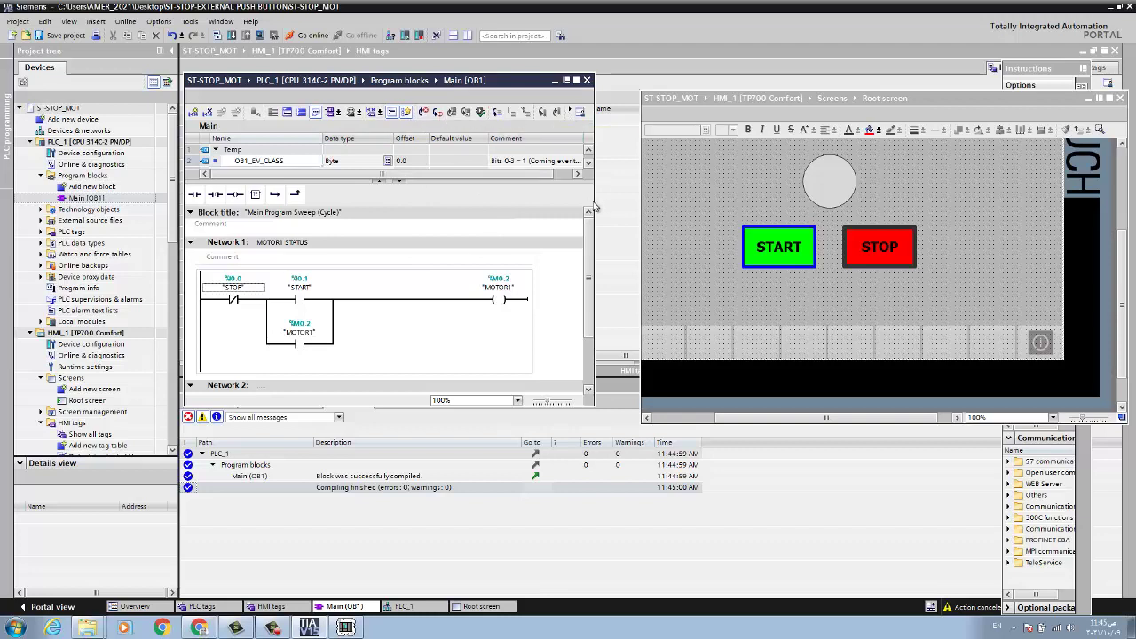
left_click_drag(592, 200, 774, 212)
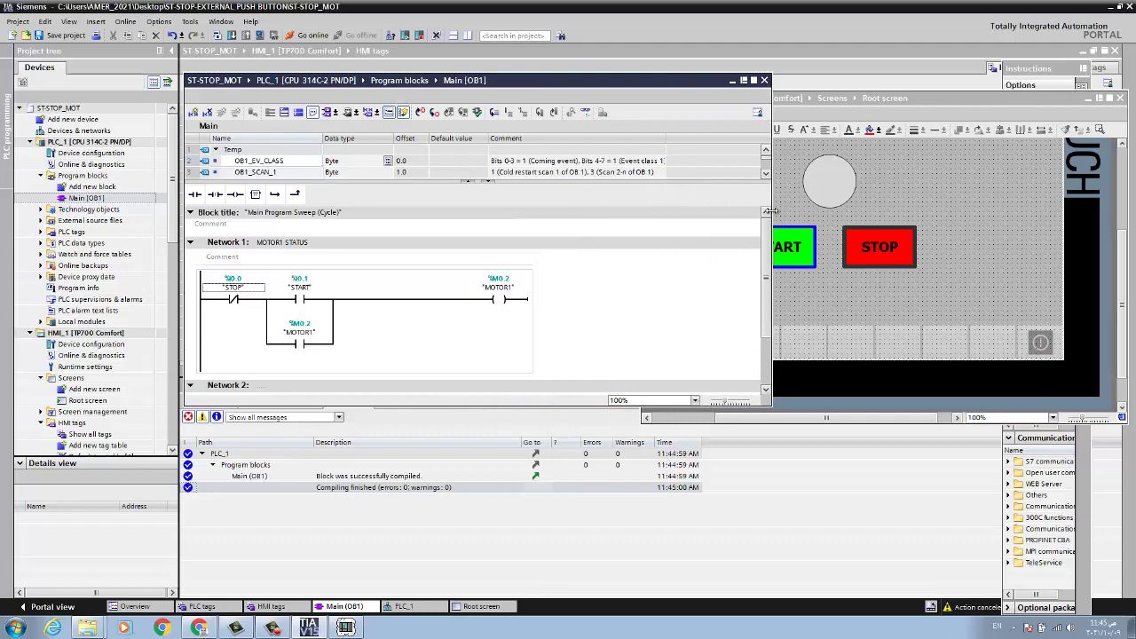
left_click(585, 113)
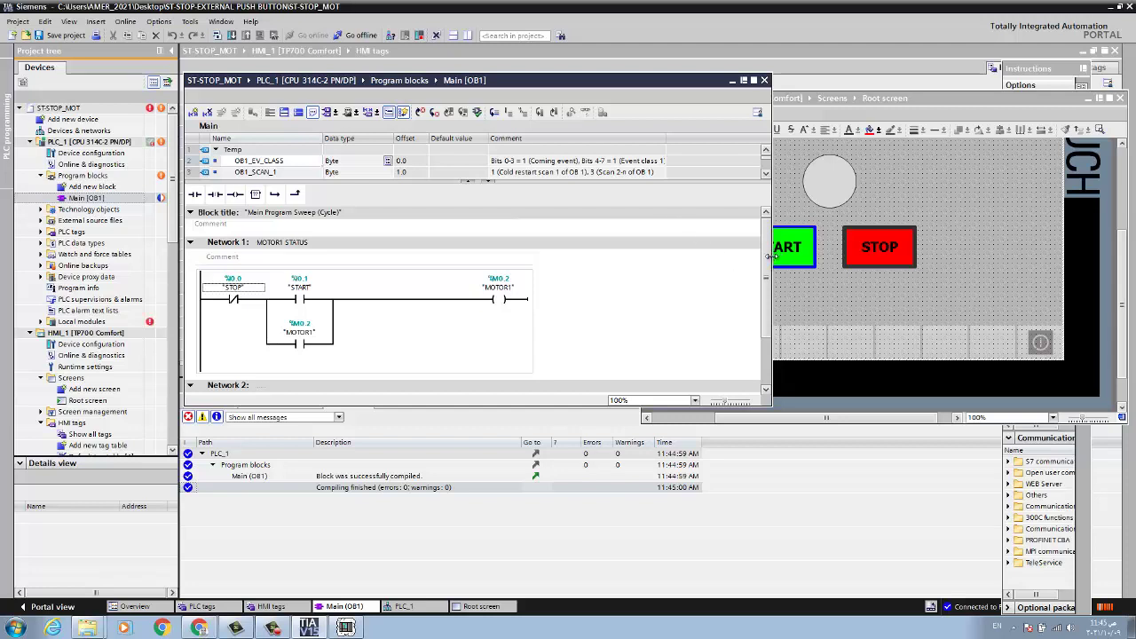
left_click_drag(770, 256, 672, 259)
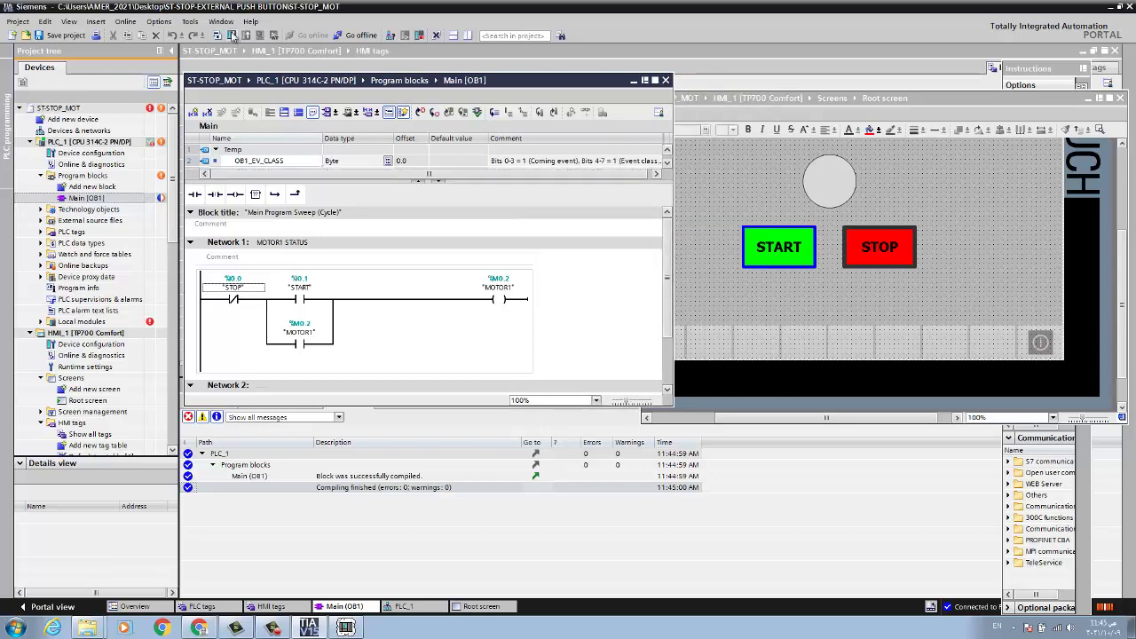
Download the Main [OB1] block to the simulated PLC_1
left_click(232, 35)
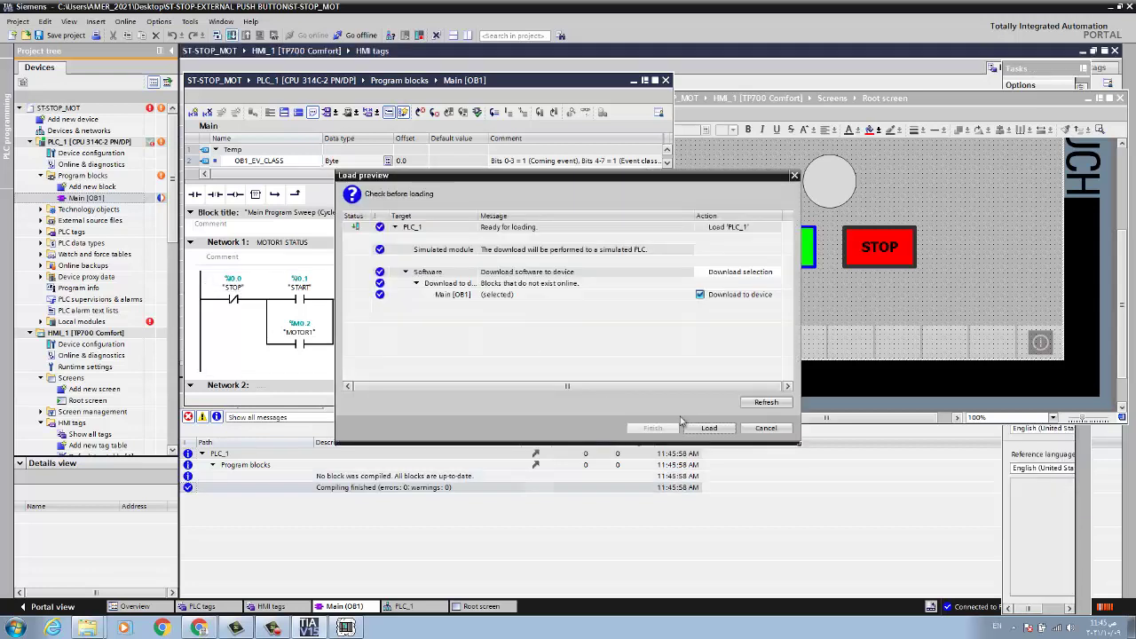
left_click(709, 428)
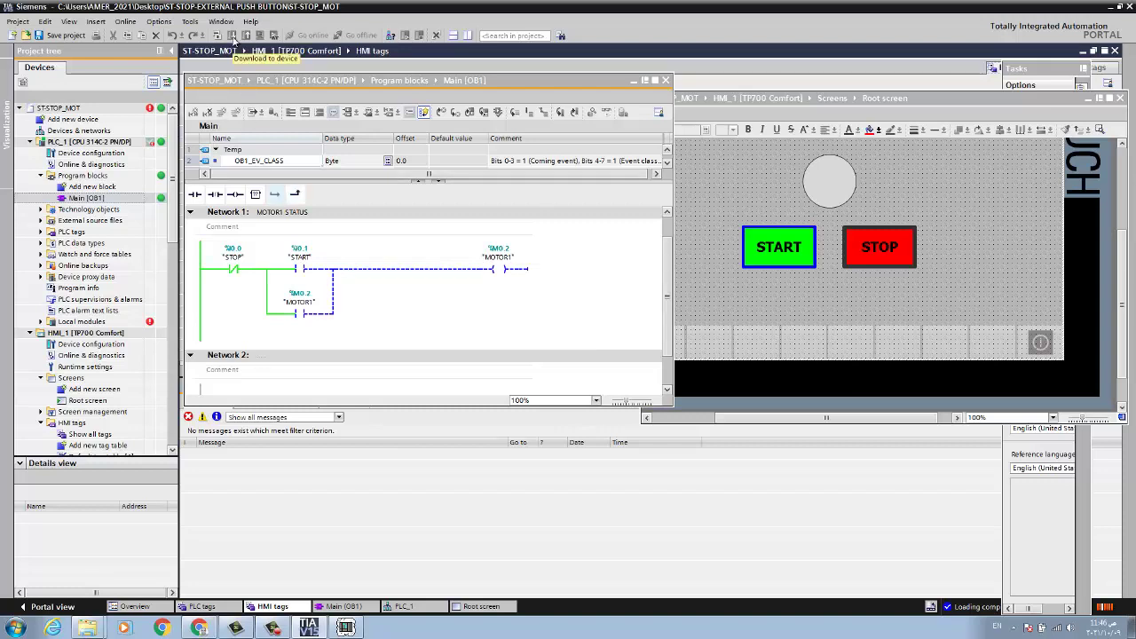
left_click(458, 253)
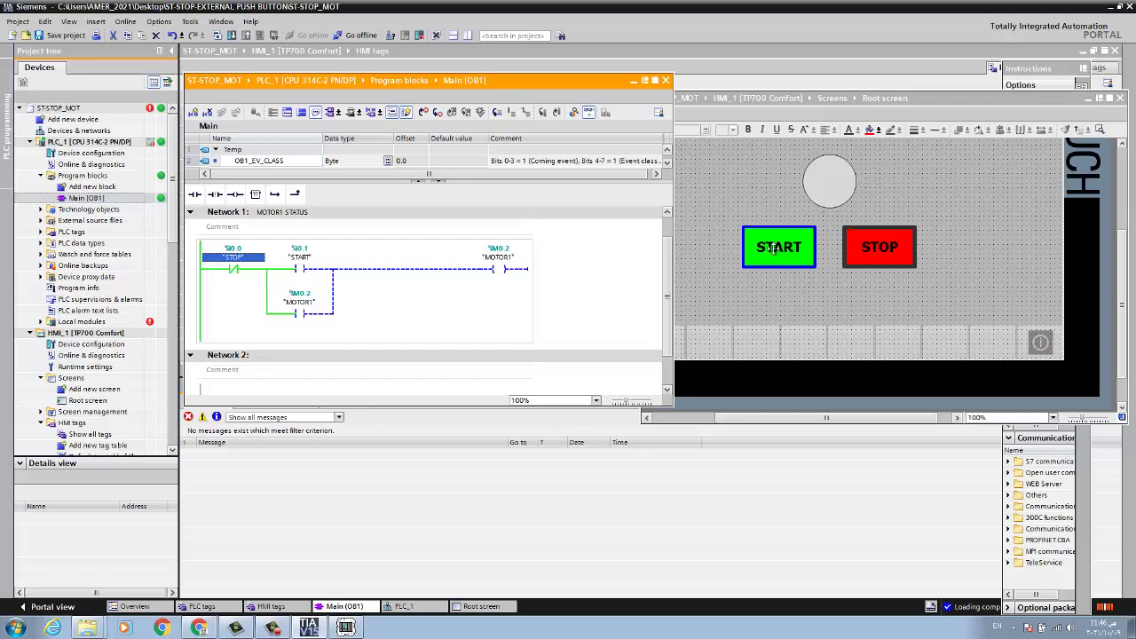
right_click(302, 251)
mouse_move(322, 258)
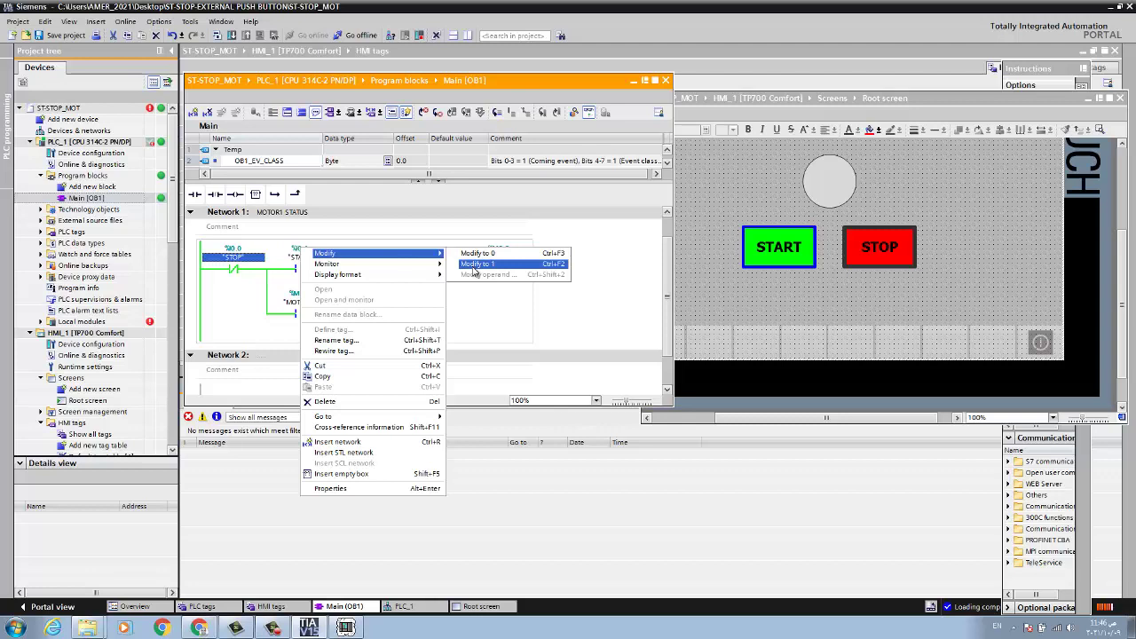
left_click(272, 334)
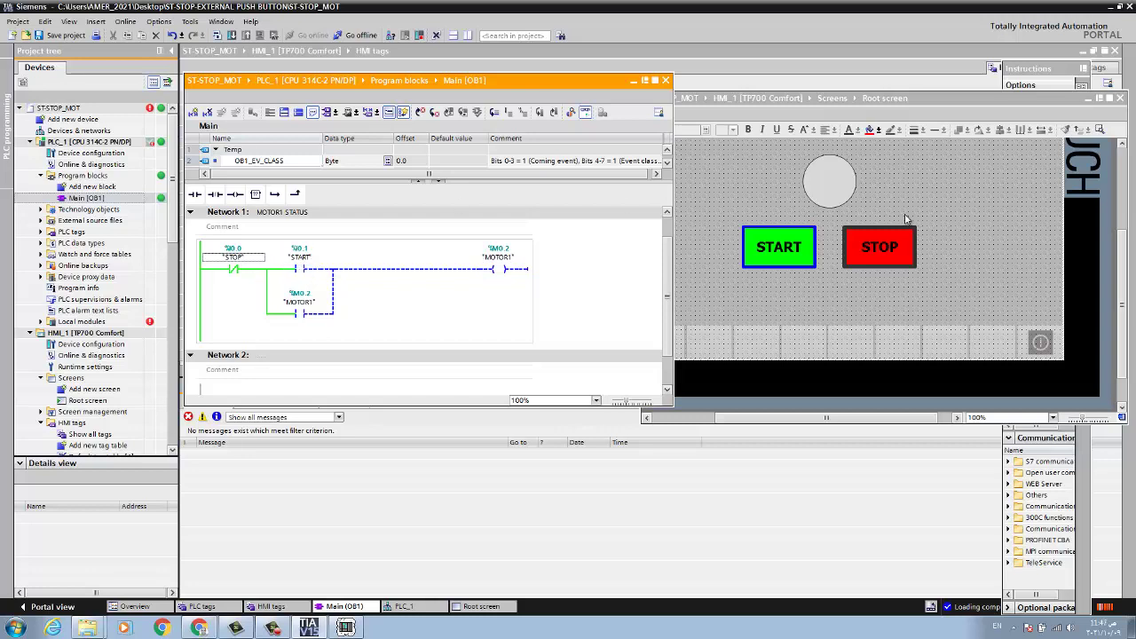
Start the runtime simulation of HMI_1 from its Root screen and dismiss the active system events window
left_click(950, 200)
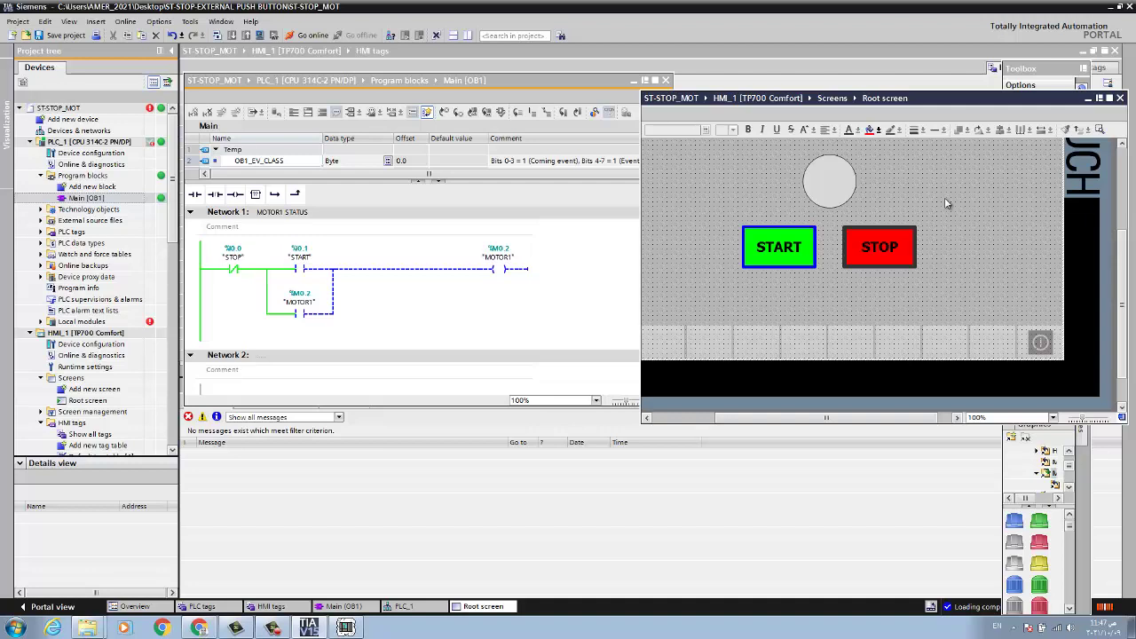
left_click(260, 35)
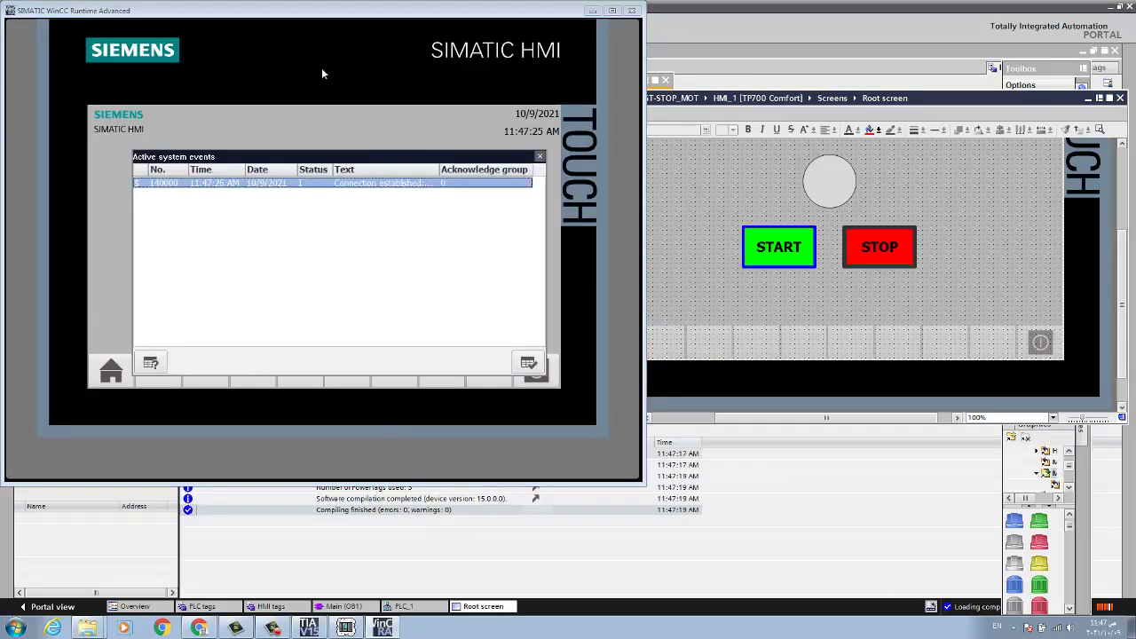
left_click(538, 157)
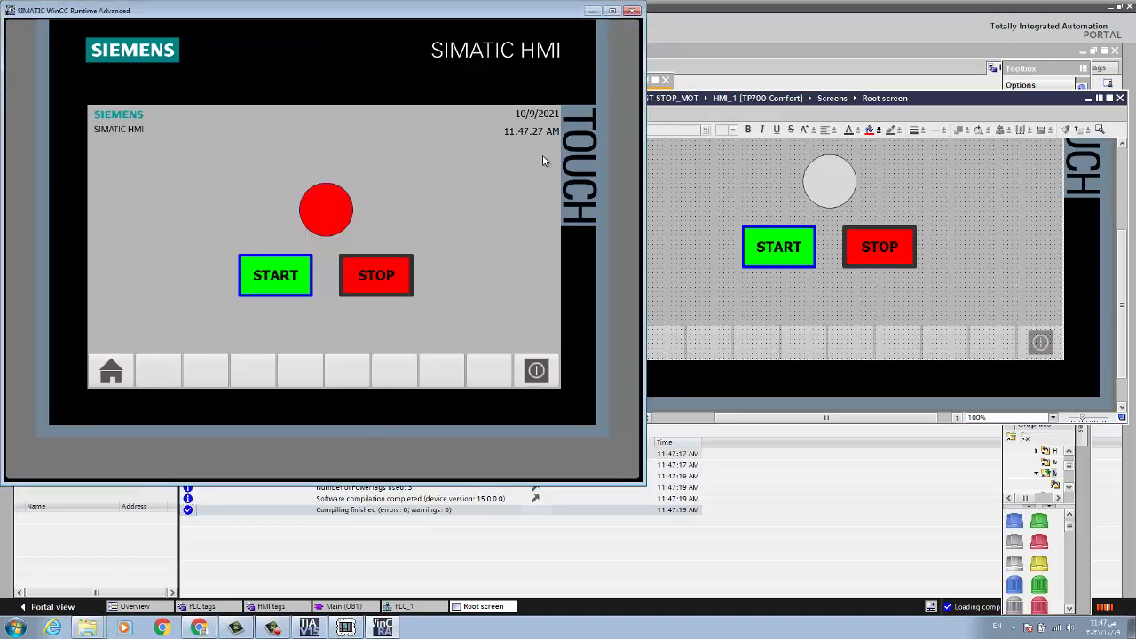
Shrink and reposition the WinCC Runtime window beside the ladder program, keeping the lamp, START and STOP buttons in view
left_click_drag(367, 12, 826, 64)
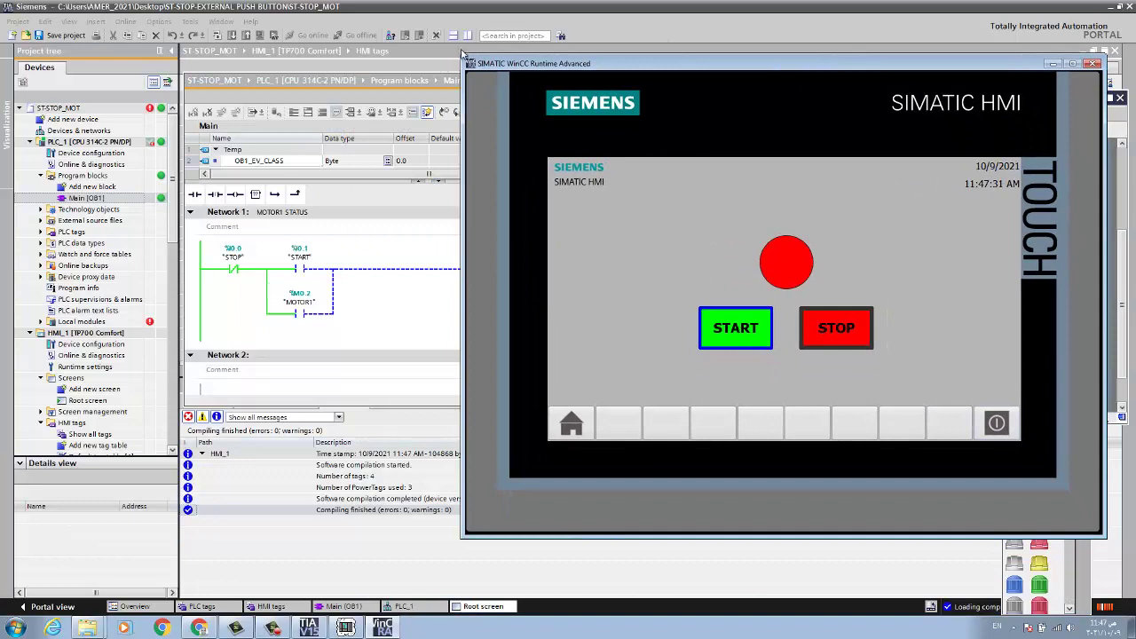
left_click_drag(484, 80, 584, 123)
left_click_drag(877, 133, 779, 114)
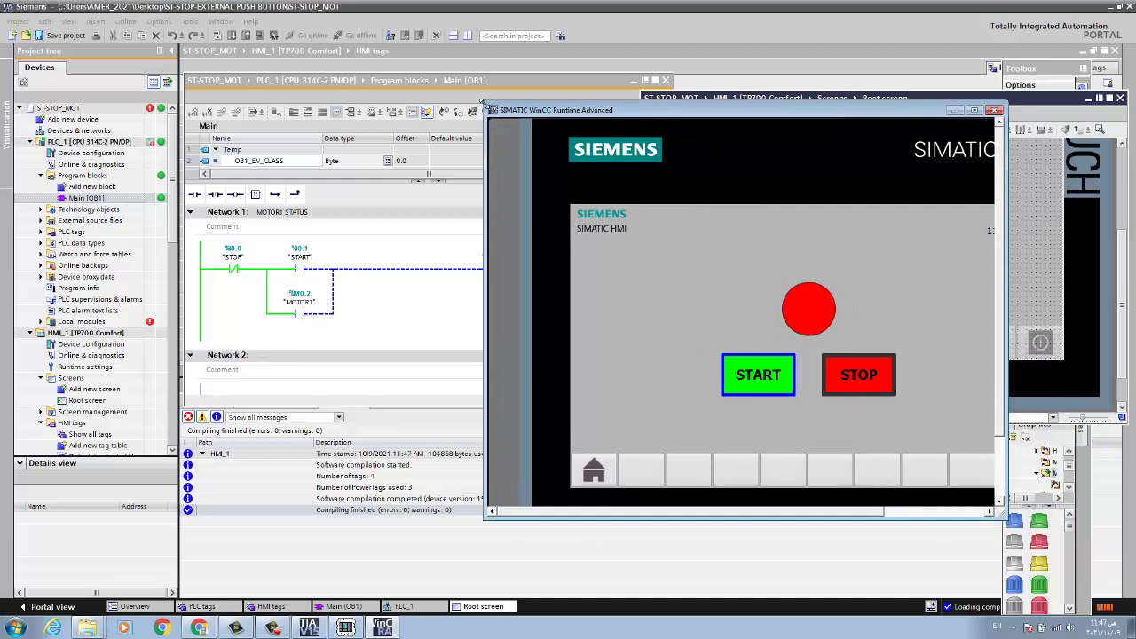
left_click_drag(491, 108, 565, 115)
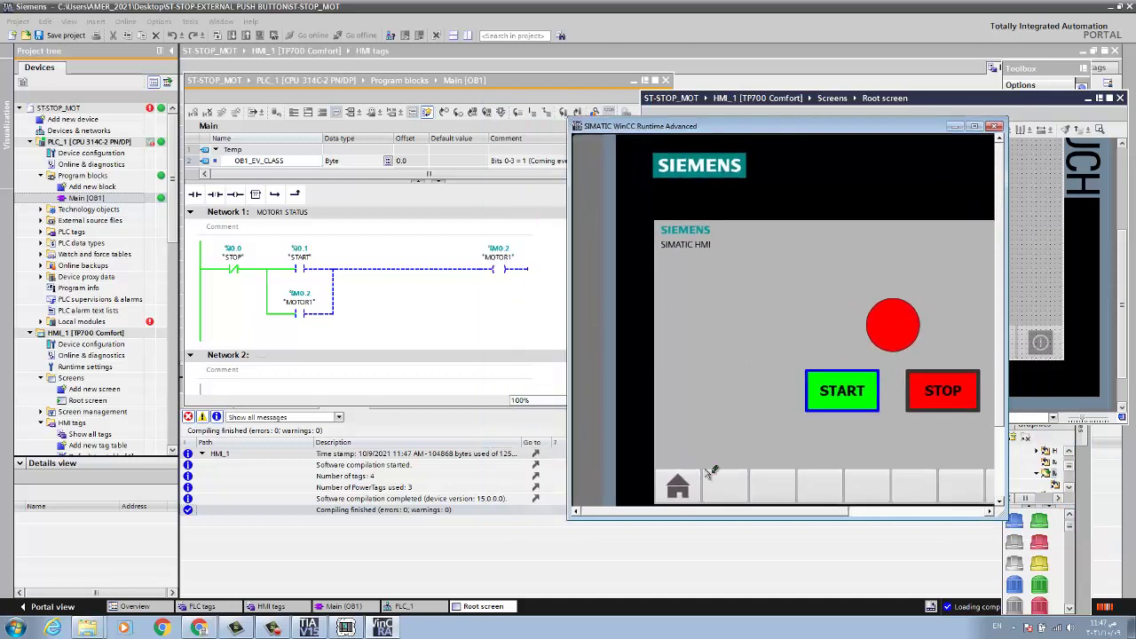
left_click_drag(710, 513, 788, 516)
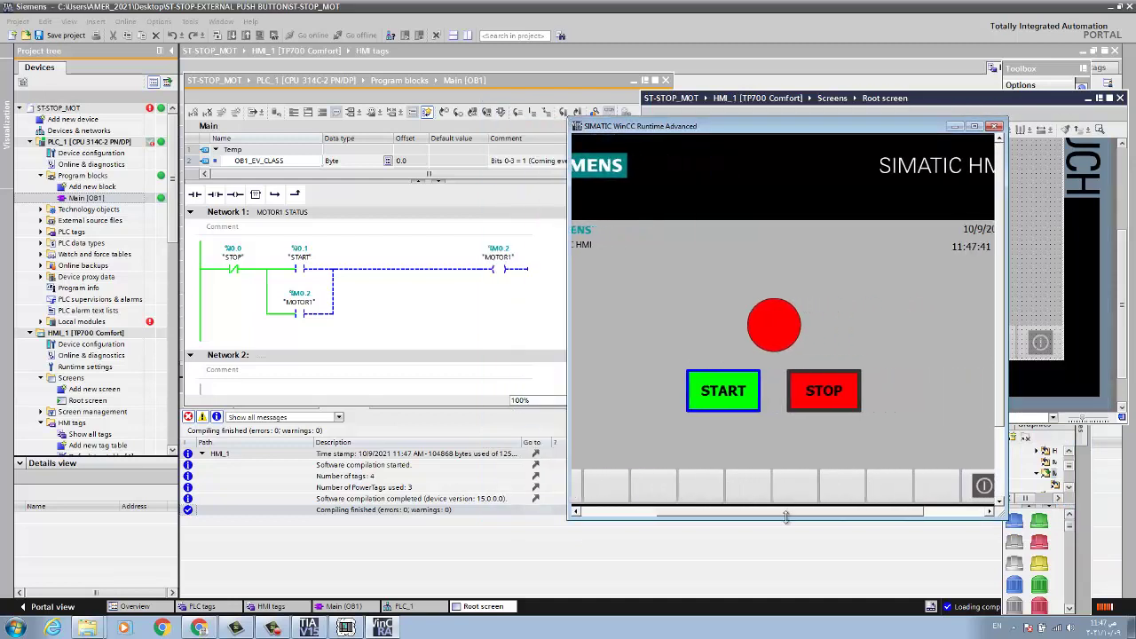
scroll(1004, 376, "down", 2)
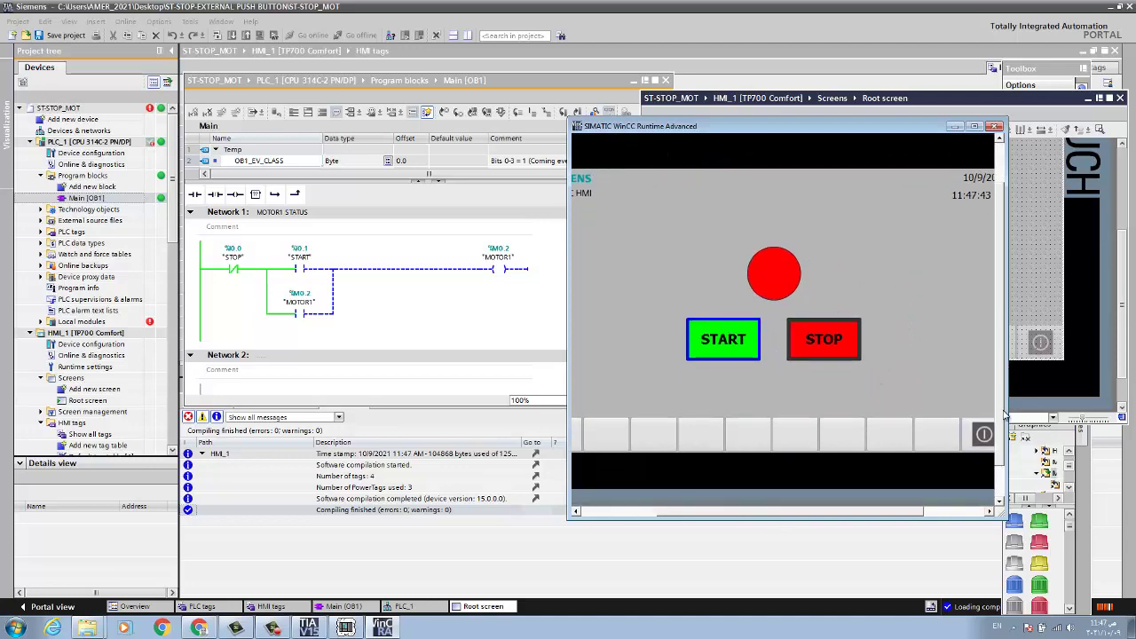
left_click_drag(742, 125, 822, 101)
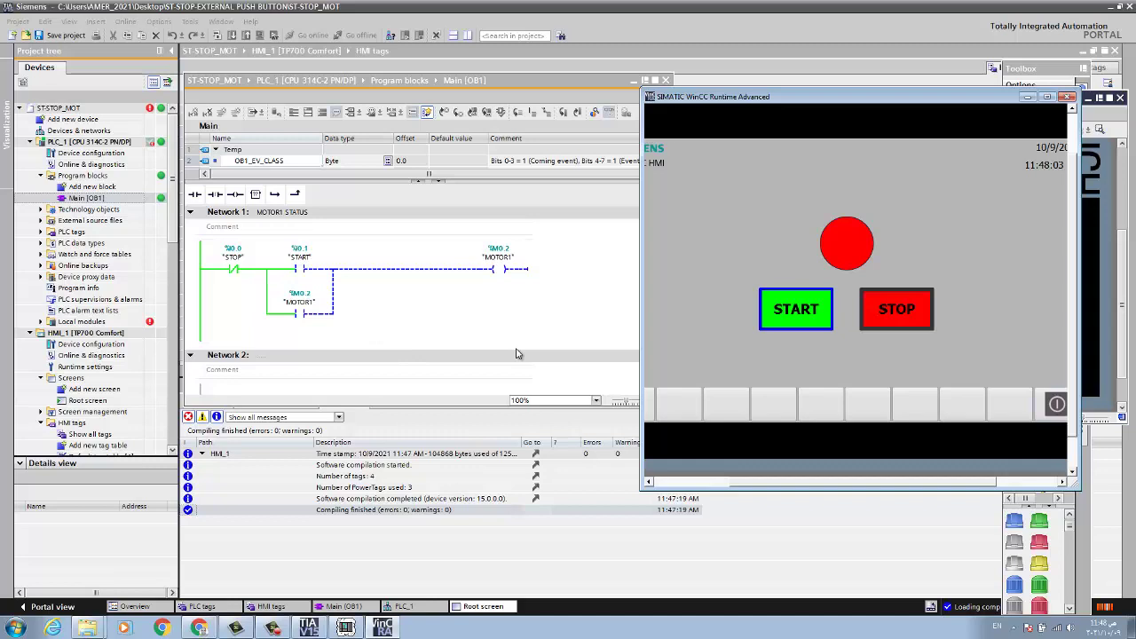
Modify the START operand (I0.1) in Network 1 to 1 and bring up the Root screen
right_click(302, 257)
mouse_move(324, 260)
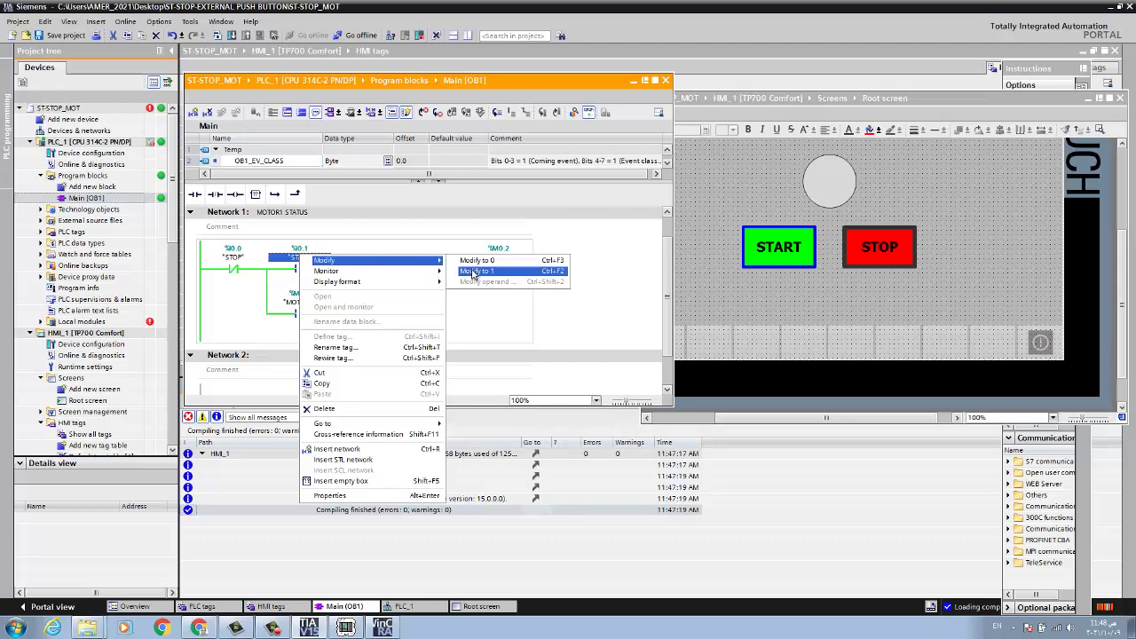
left_click(473, 271)
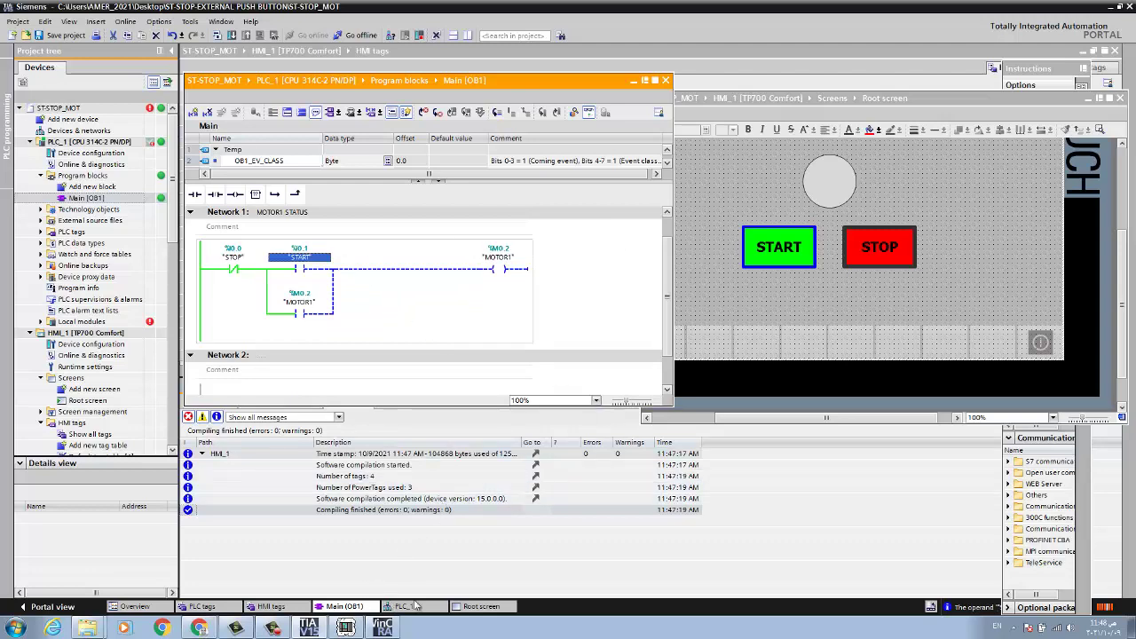
left_click(469, 609)
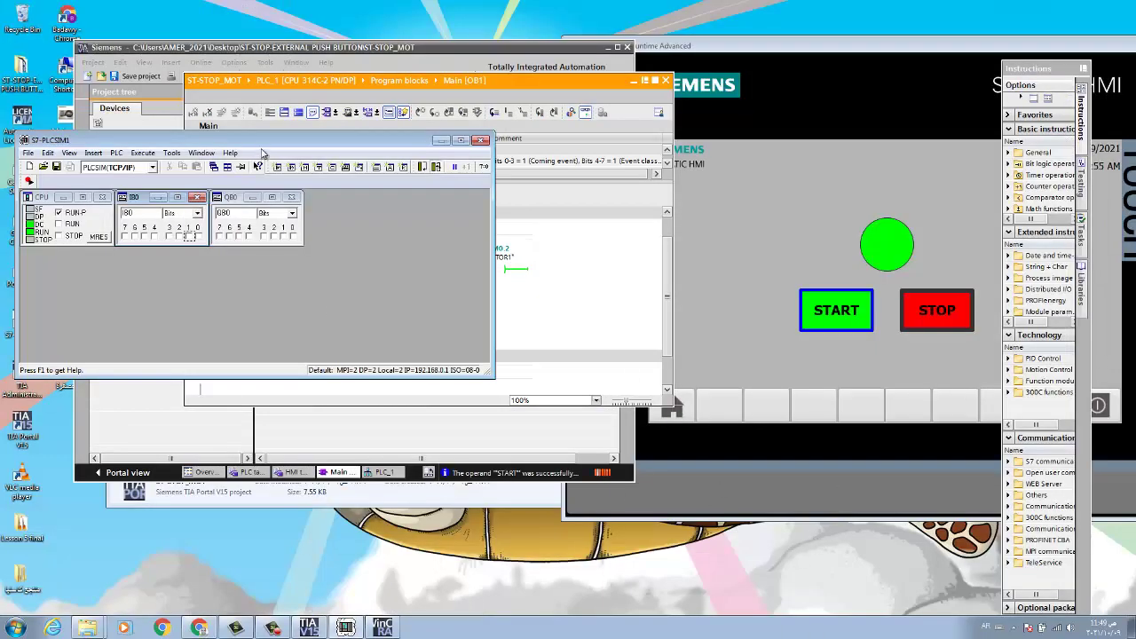
Place the S7-PLCSIM window below Network 1 and pulse input bit I0.0, followed by I0.1, on and off
left_click_drag(266, 144, 358, 361)
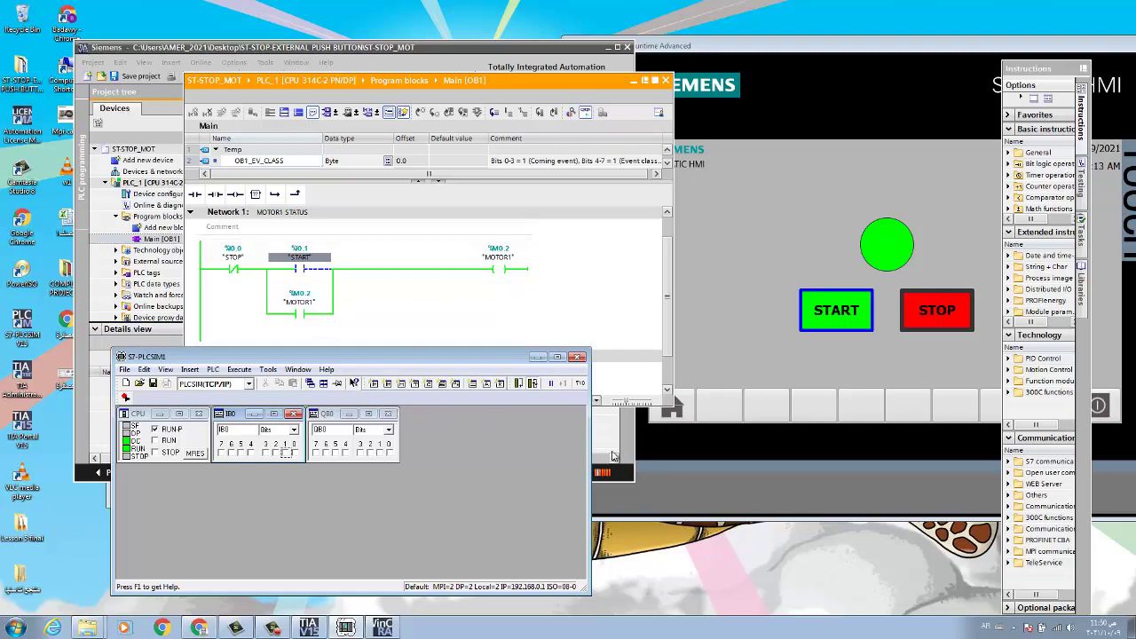
mouse_move(360, 351)
left_mouse_down()
mouse_move(559, 388)
mouse_move(790, 27)
mouse_move(650, 12)
mouse_move(292, 65)
mouse_move(262, 284)
mouse_move(337, 352)
mouse_move(350, 346)
left_mouse_up()
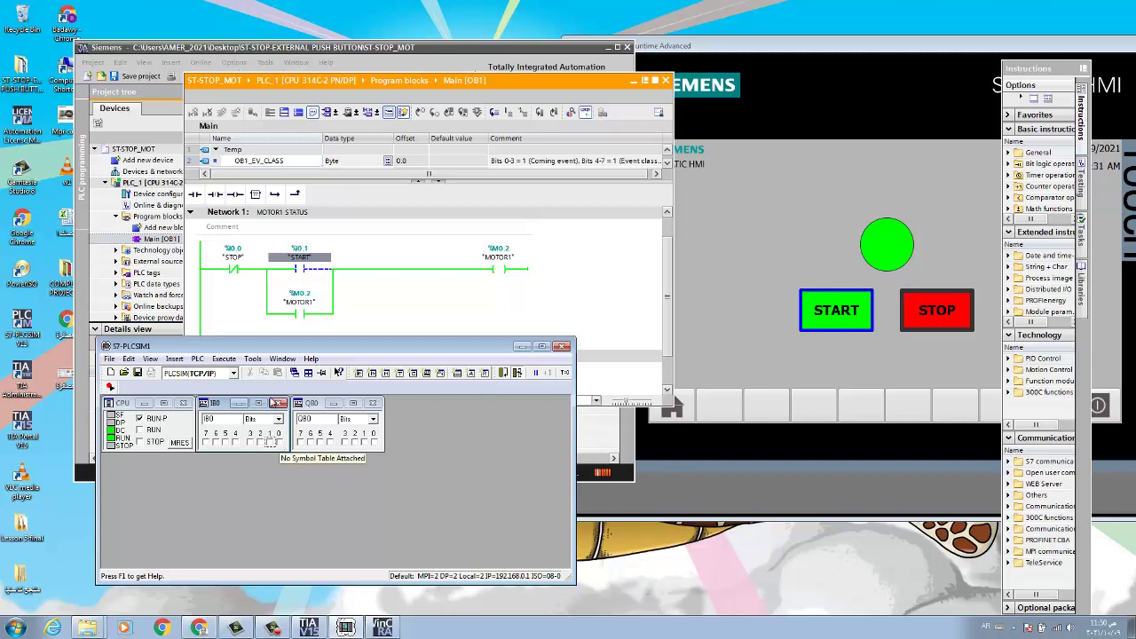
left_click(279, 443)
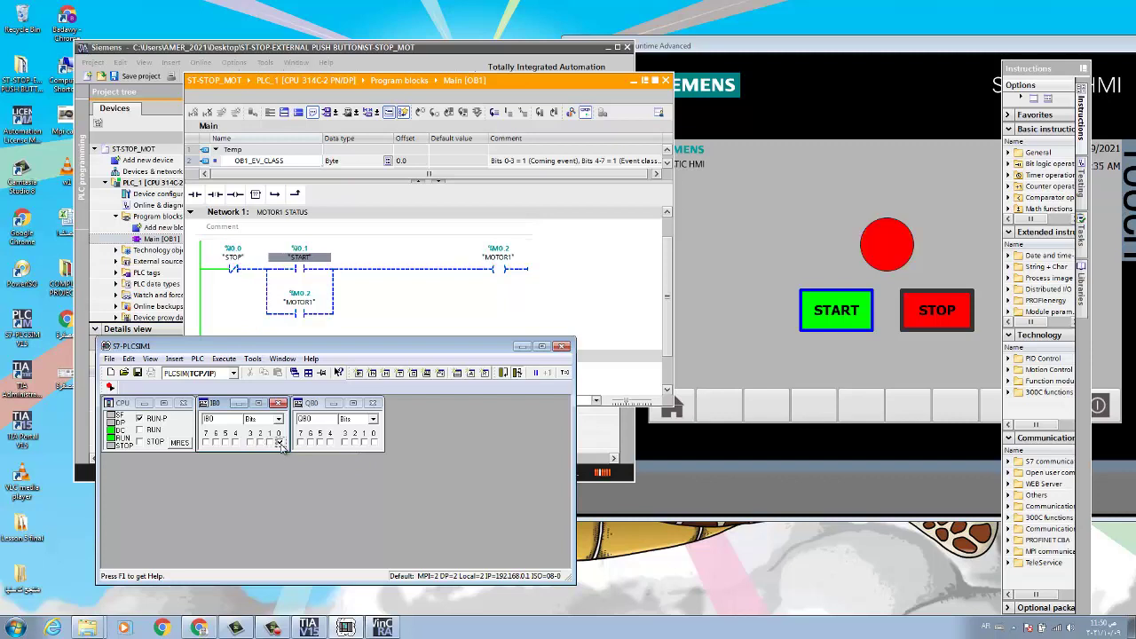
left_click(280, 443)
left_click(271, 441)
left_click(271, 441)
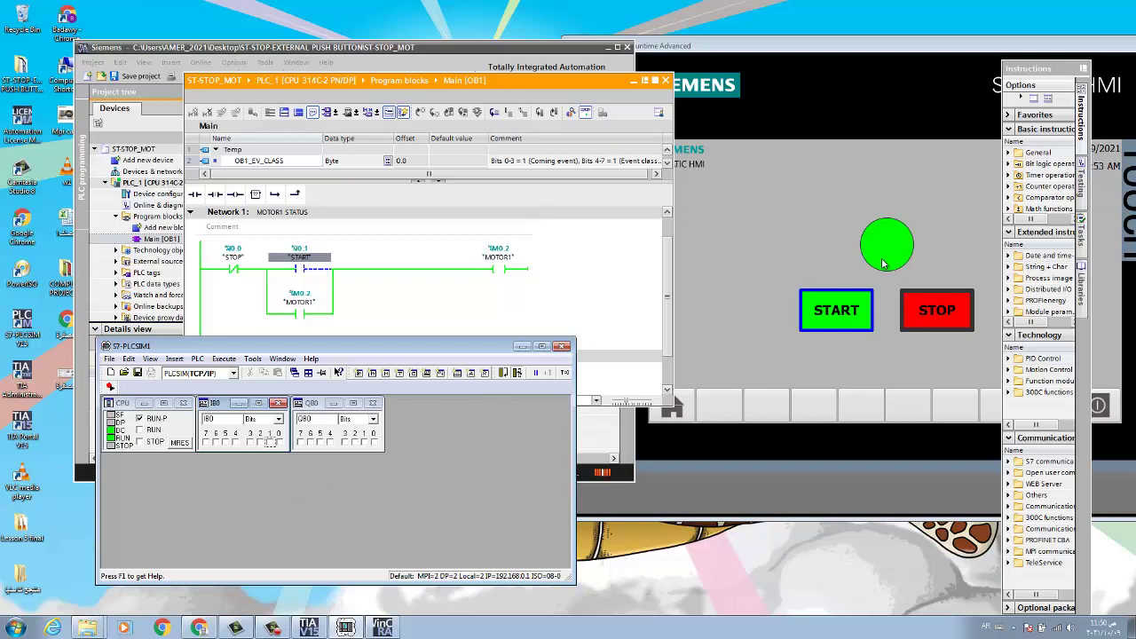
Maximize the TIA Portal window, close the Main [OB1] editor and widen the project tree
left_click(619, 48)
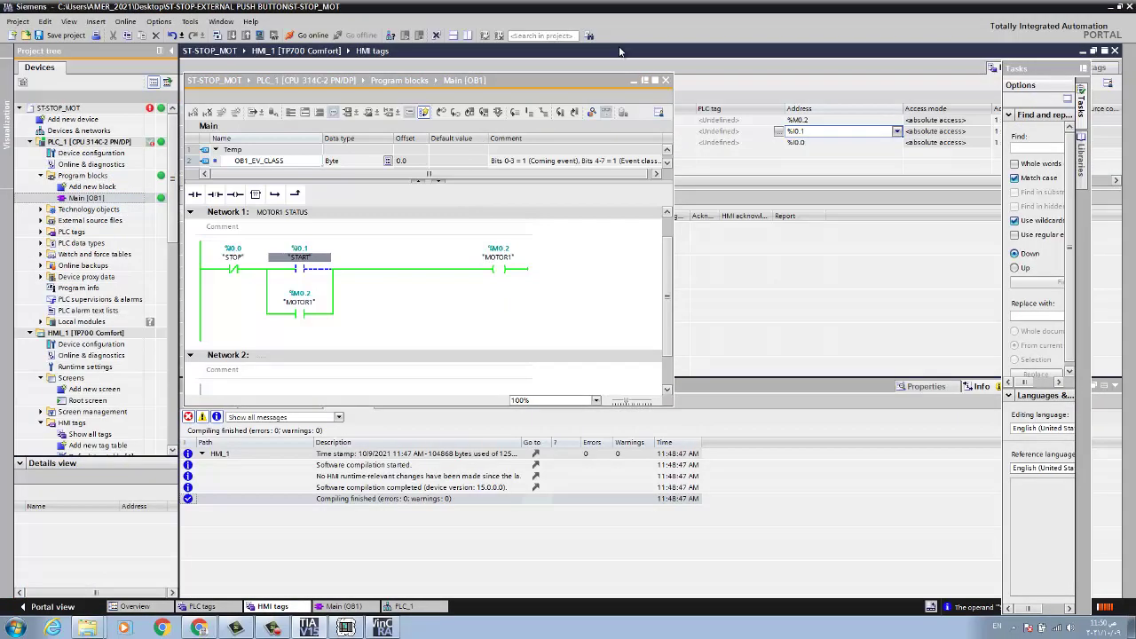
left_click(667, 80)
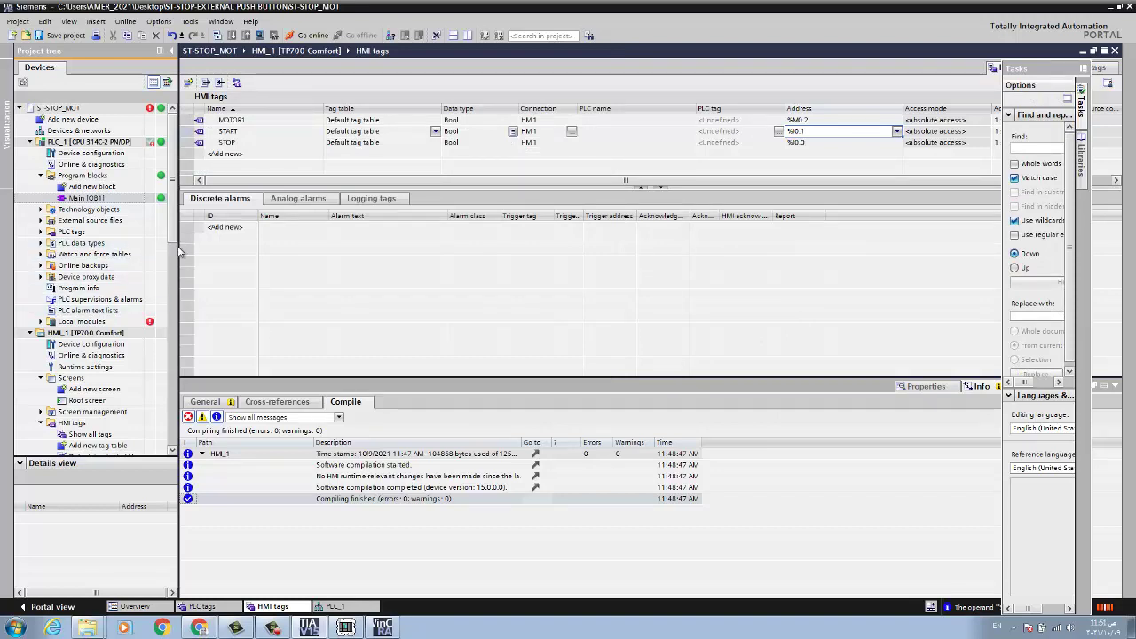
left_click_drag(180, 246, 256, 251)
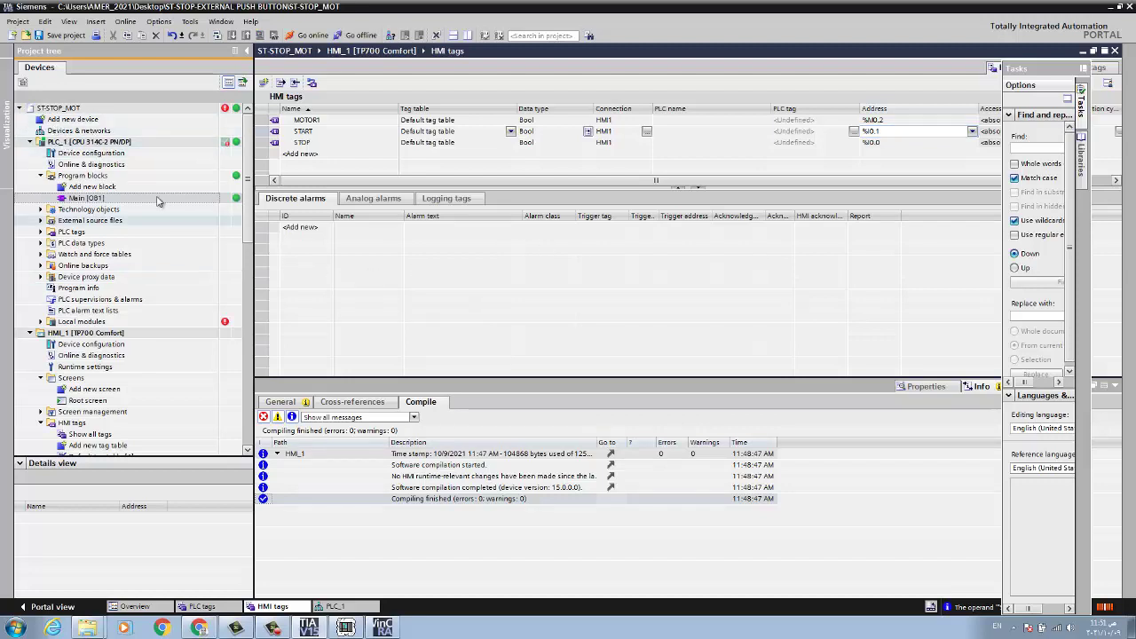
Open PLC_1's device view from Devices & networks and enlarge the rack area and the hardware catalog
double_click(69, 132)
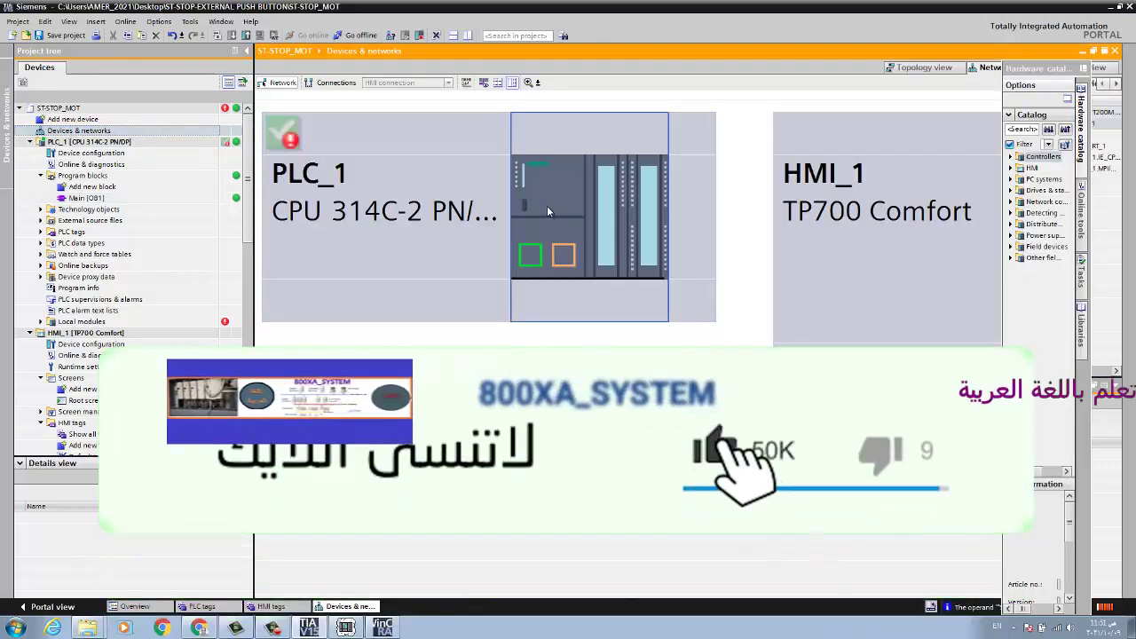
double_click(548, 209)
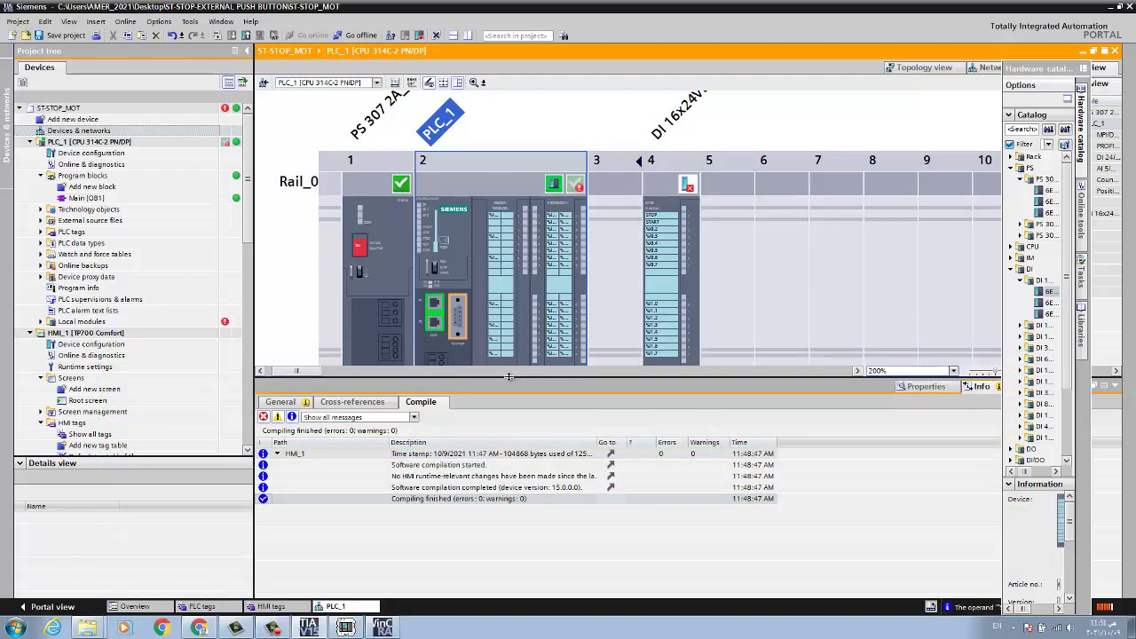
left_click_drag(508, 376, 572, 477)
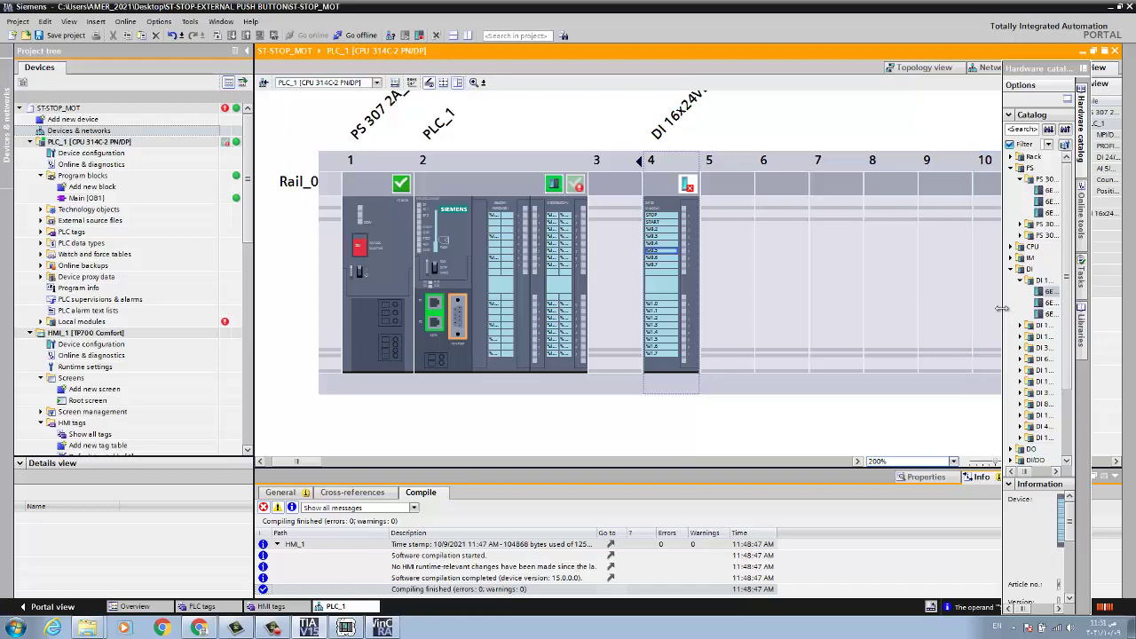
left_click_drag(1005, 317, 834, 315)
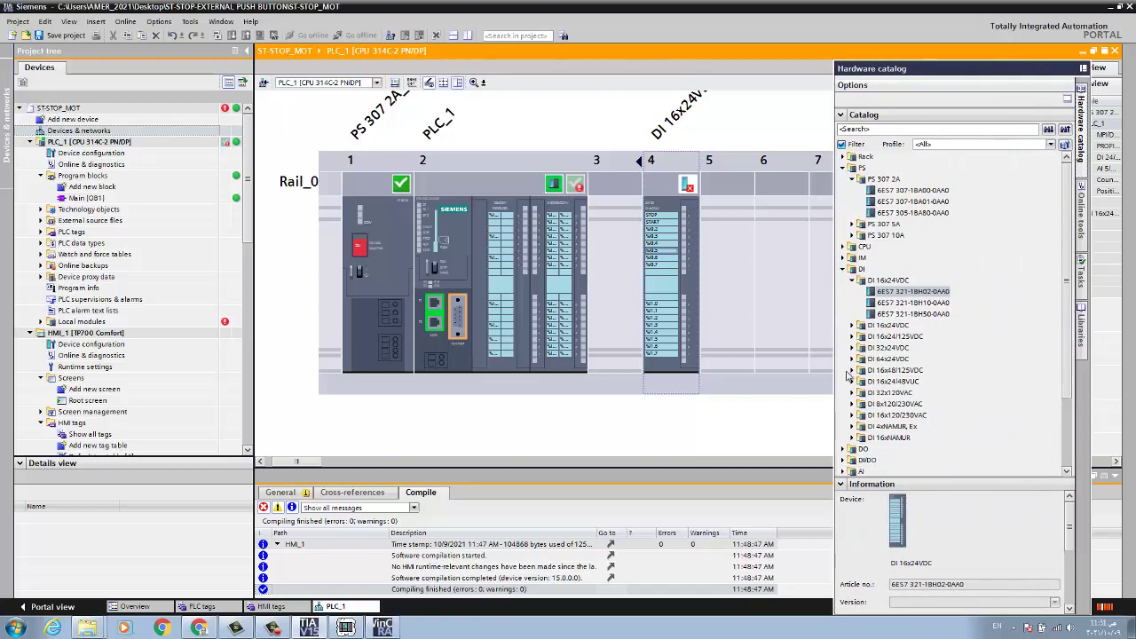
Try to place the DO 8x24VDC/0.5A module 6ES7 322-8BF00-0AB0 from the hardware catalog in slot 5 of the rack
left_click(843, 450)
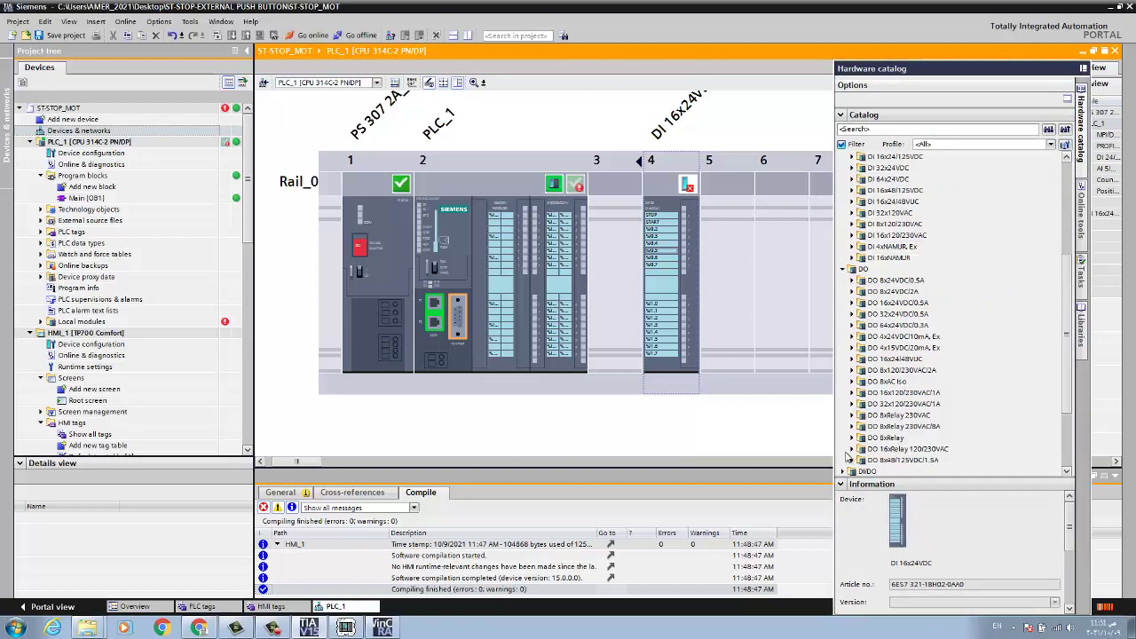
left_click(852, 280)
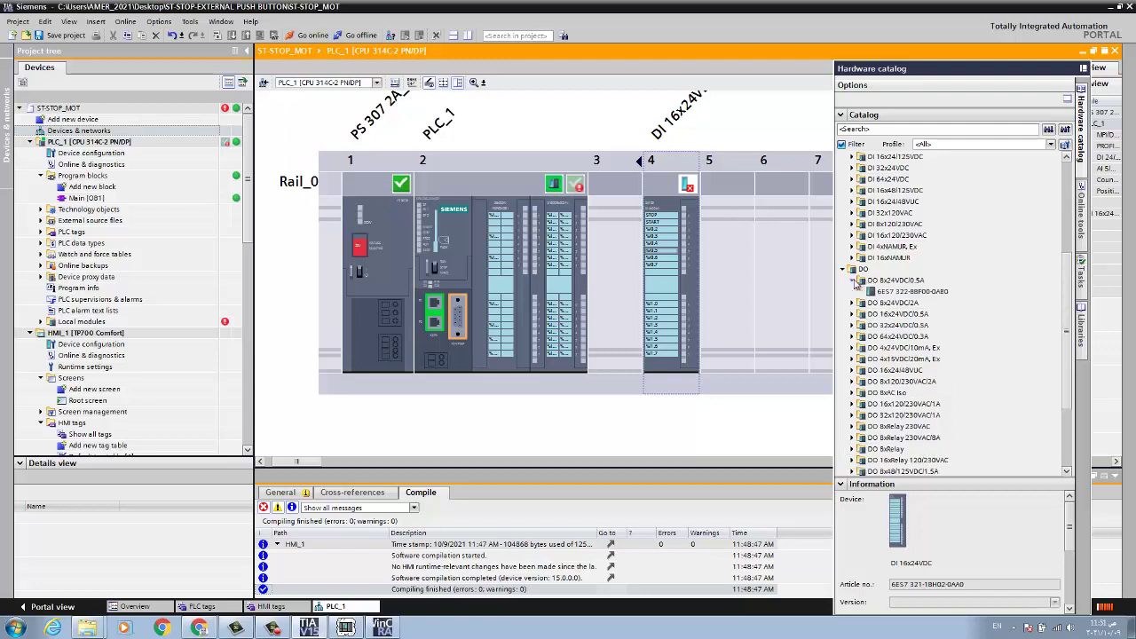
left_click(888, 293)
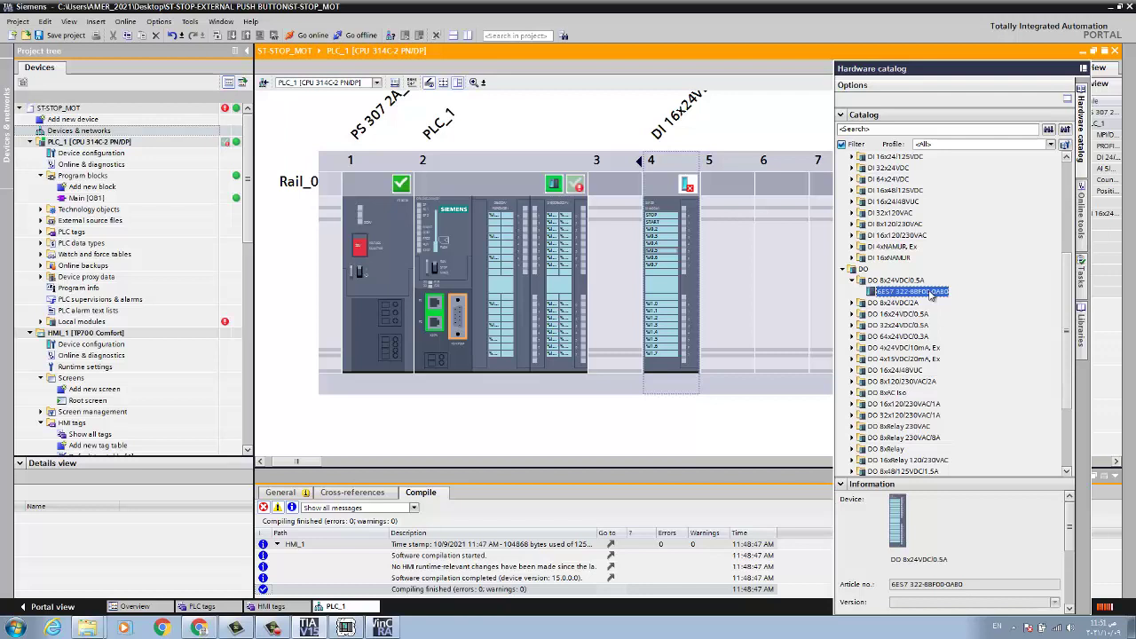
left_click_drag(920, 297, 733, 268)
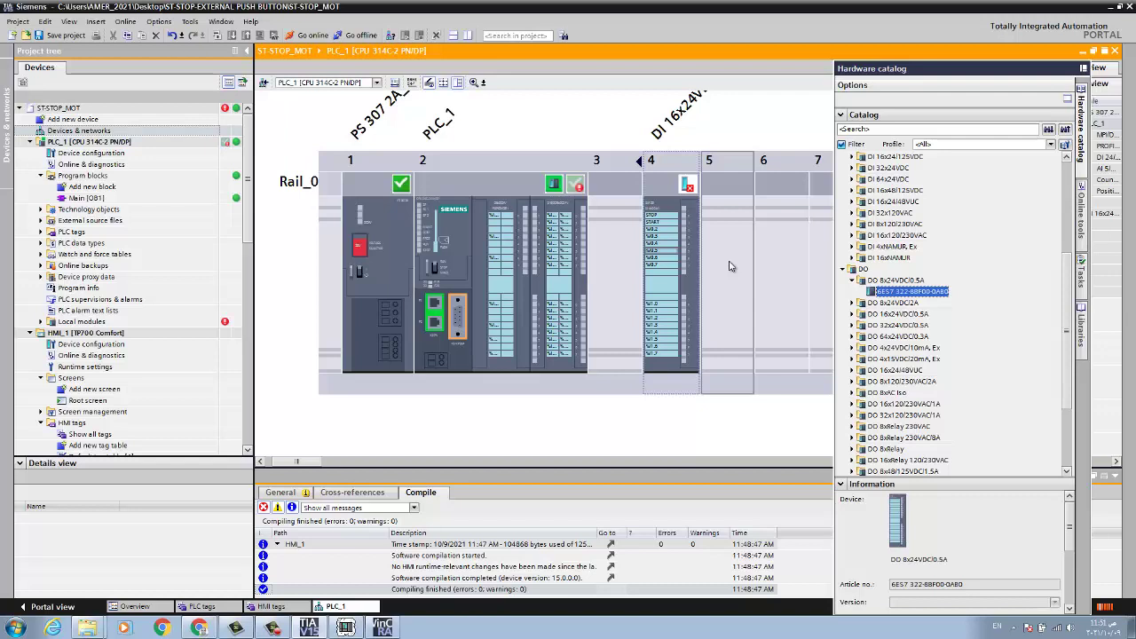
left_click_drag(730, 266, 888, 302)
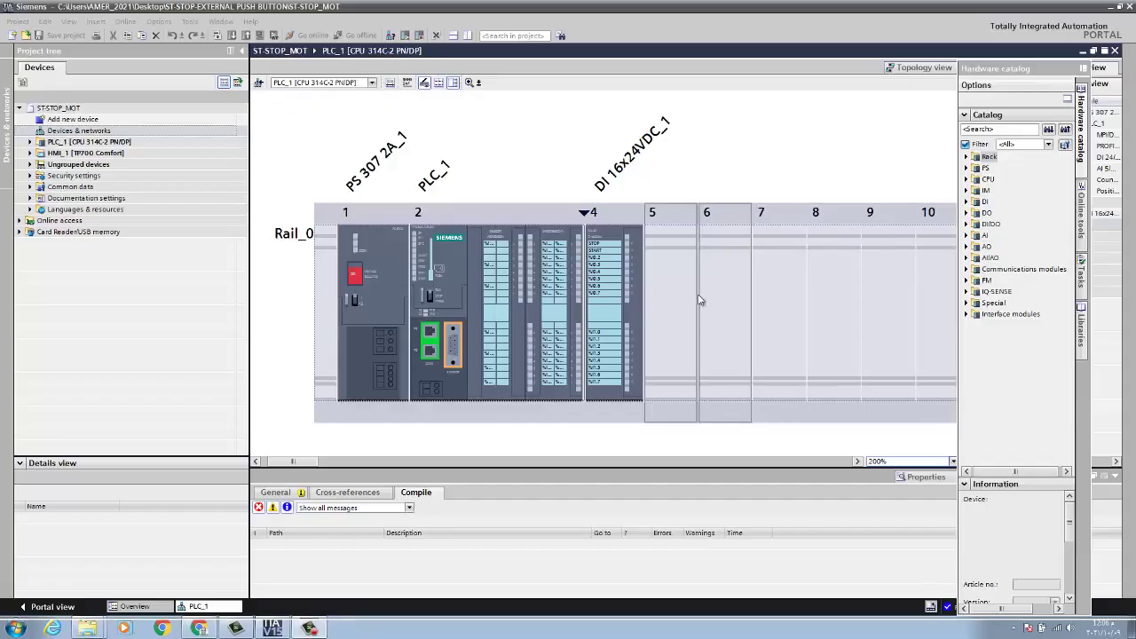
Insert the DO 8x24VDC/0.5A digital output module in slot 5 of PLC_1's rack and select it
left_click(672, 304)
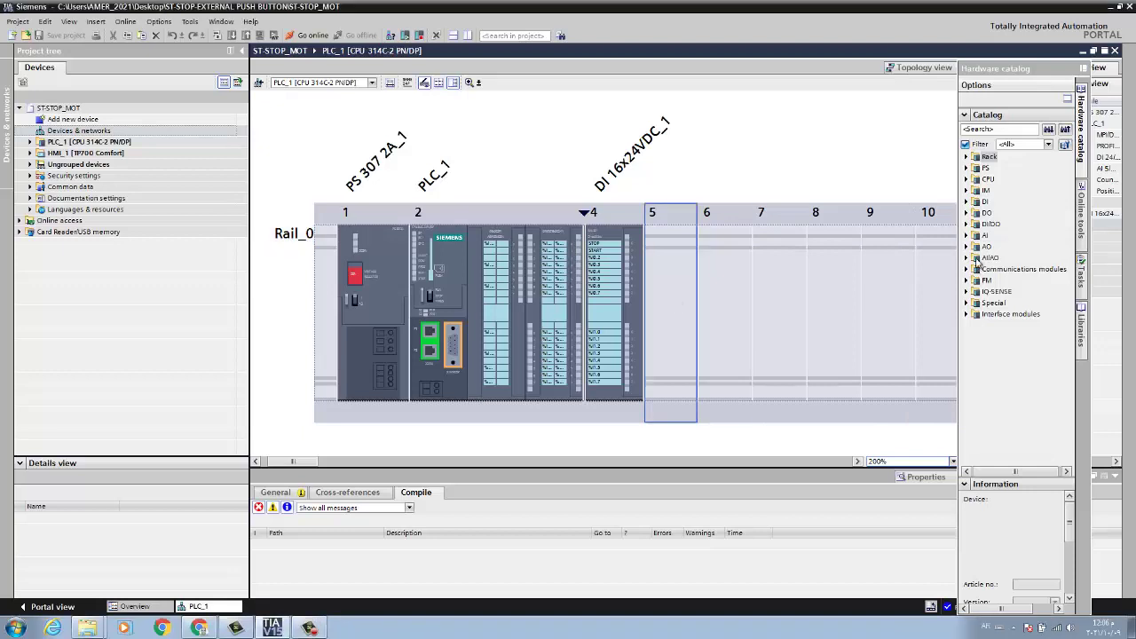
left_click(966, 213)
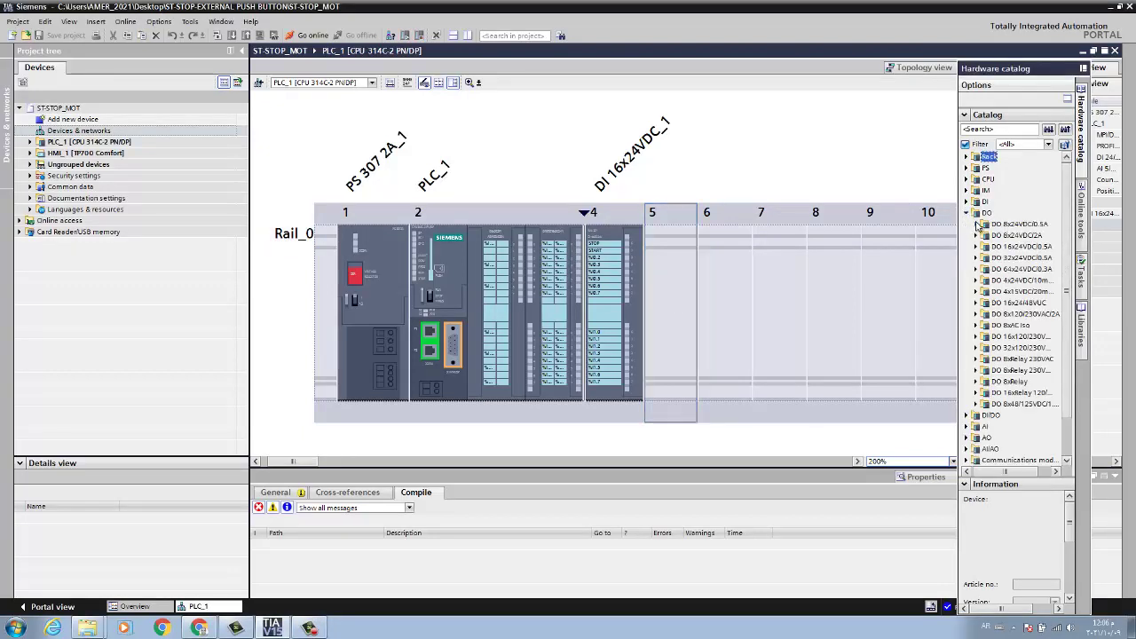
left_click(975, 223)
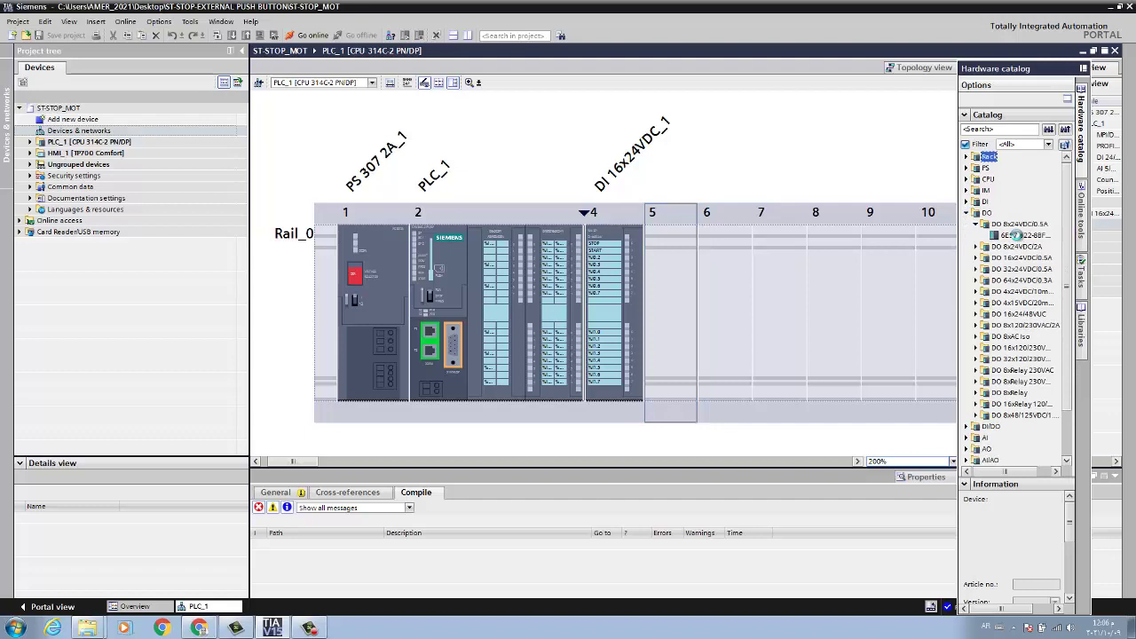
double_click(1016, 234)
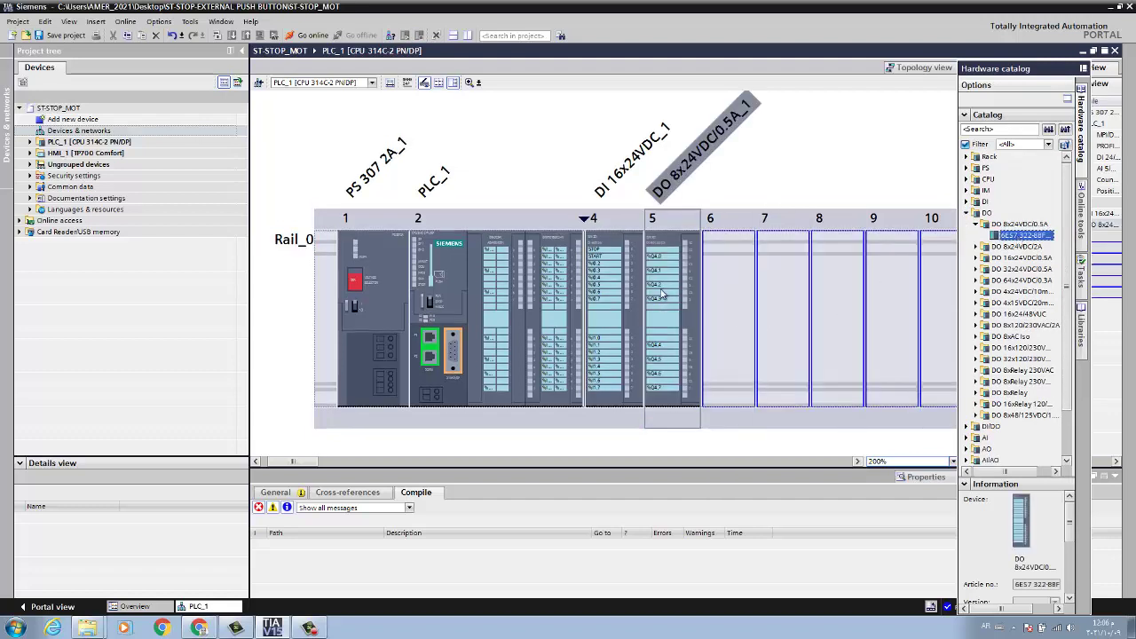
left_click(667, 286)
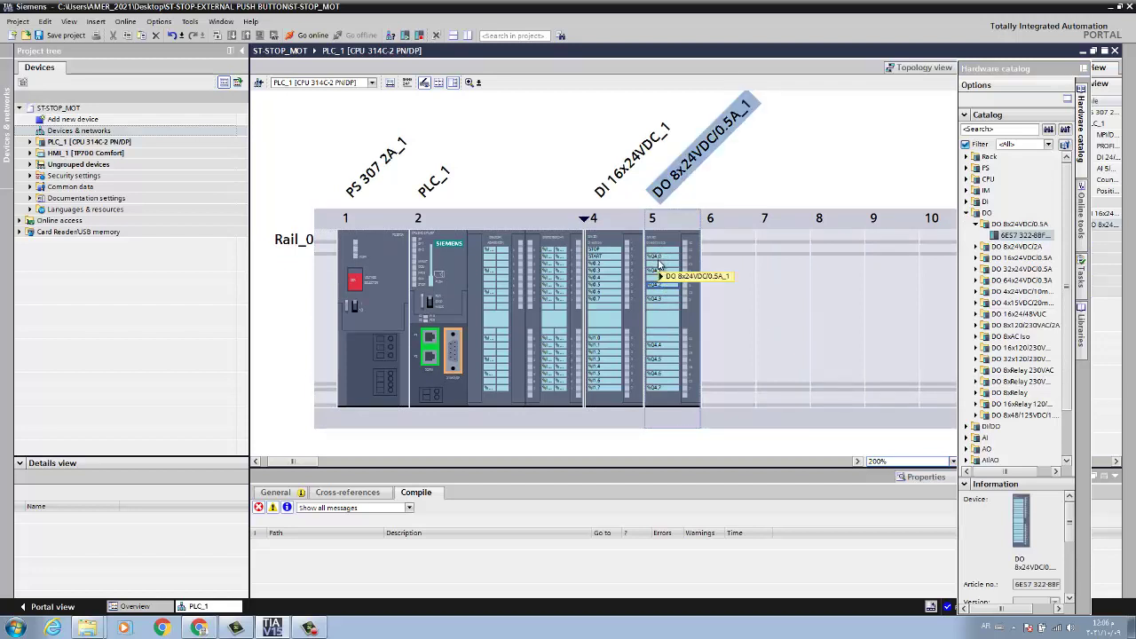
left_click(659, 263)
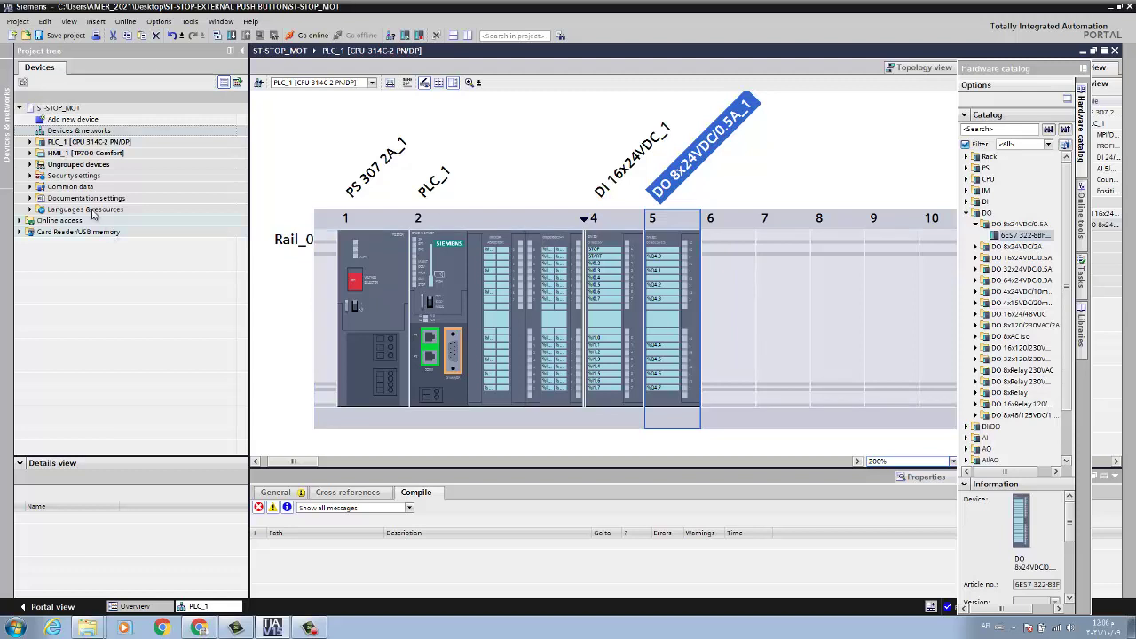
Expand PLC_1's program blocks and PLC tags in the project tree and show all PLC tags
left_click(30, 142)
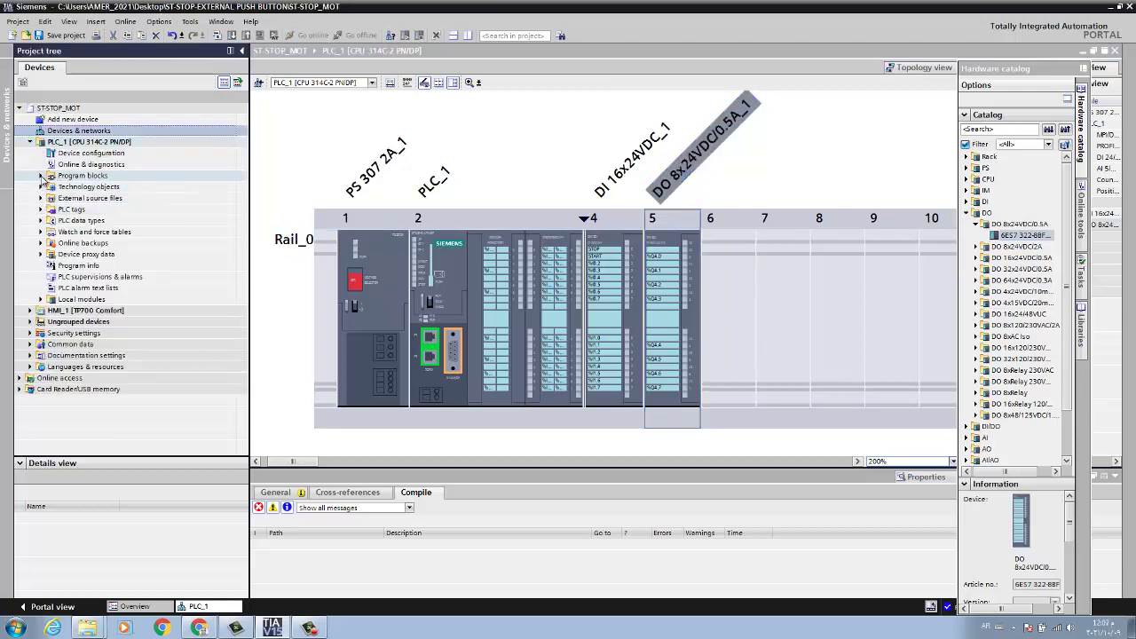
left_click(41, 176)
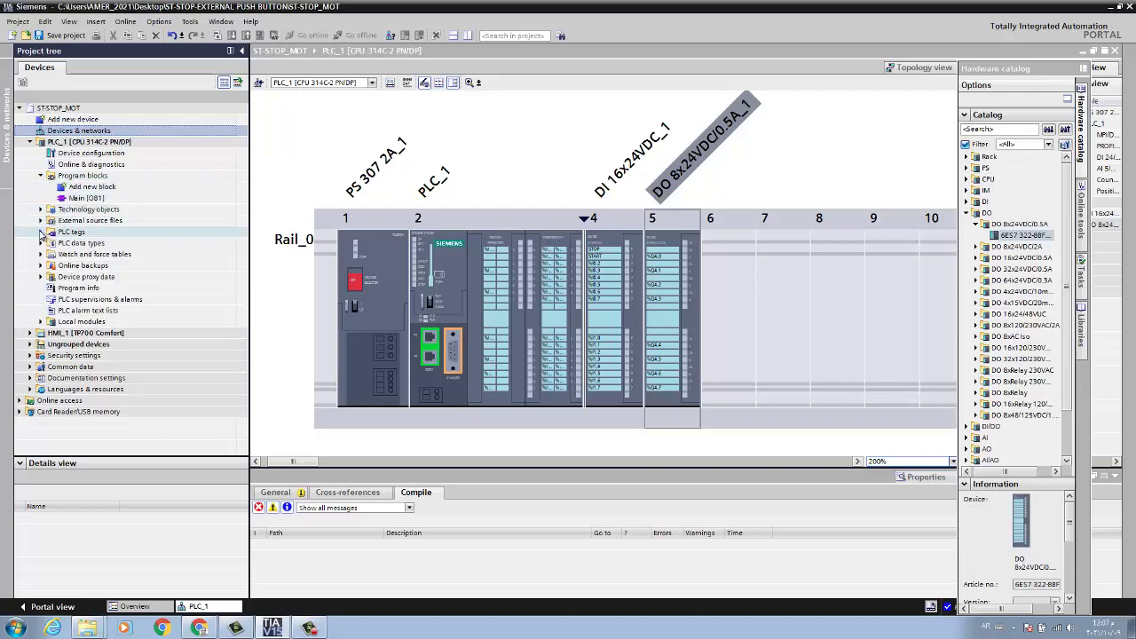
left_click(41, 233)
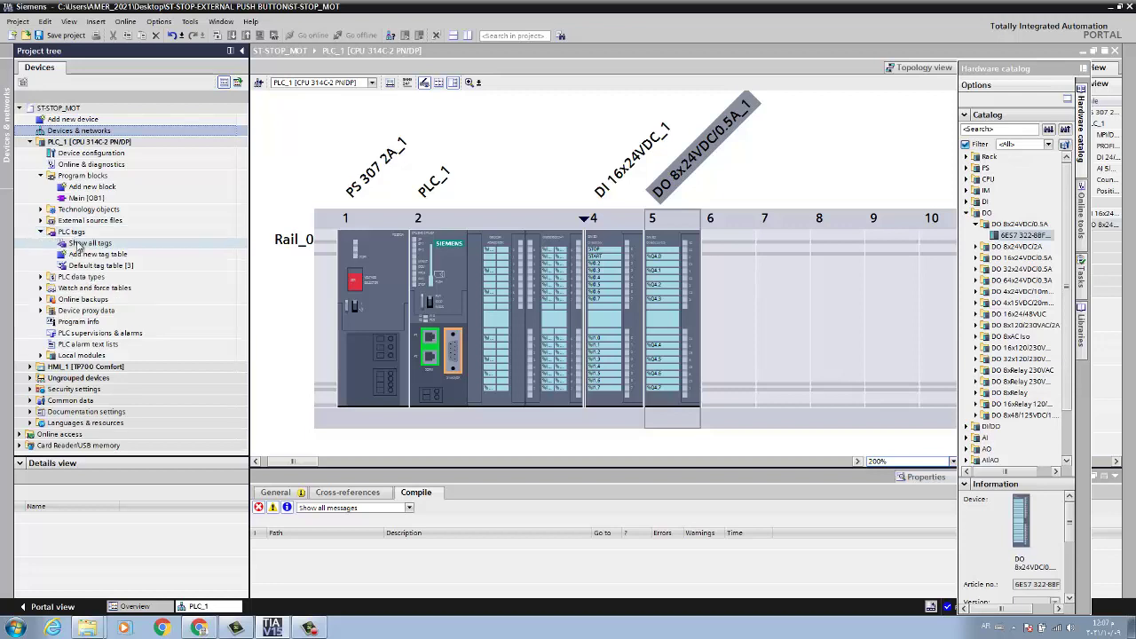
double_click(78, 243)
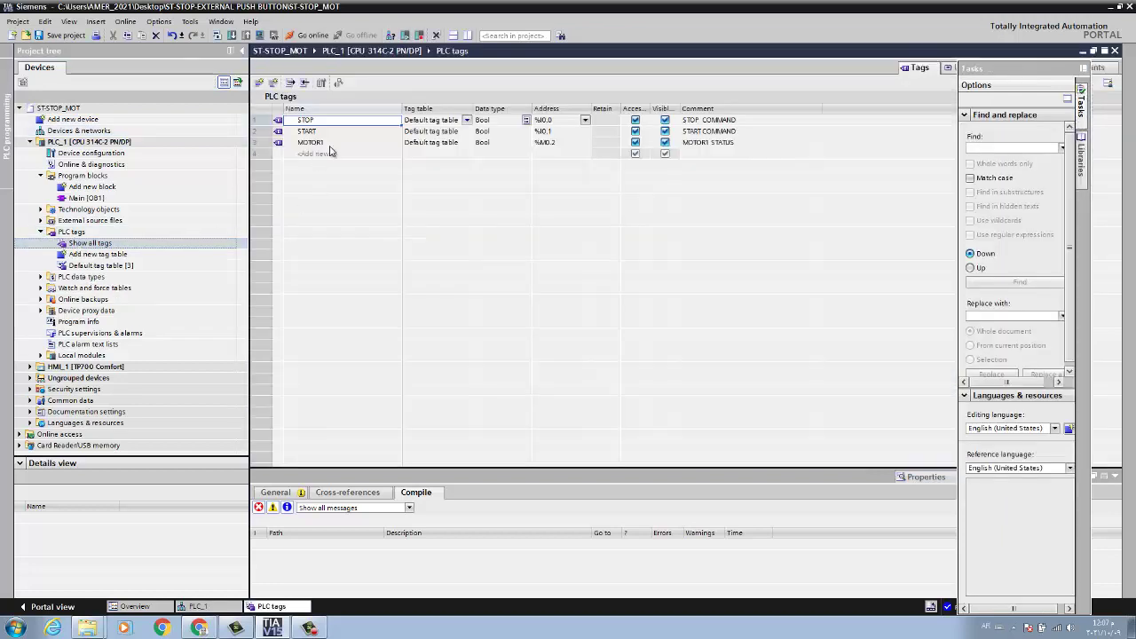
Change the MOTOR1 PLC tag's address to %Q4.0, with operand identifier Q, address 4 and bit number 0
left_click(576, 145)
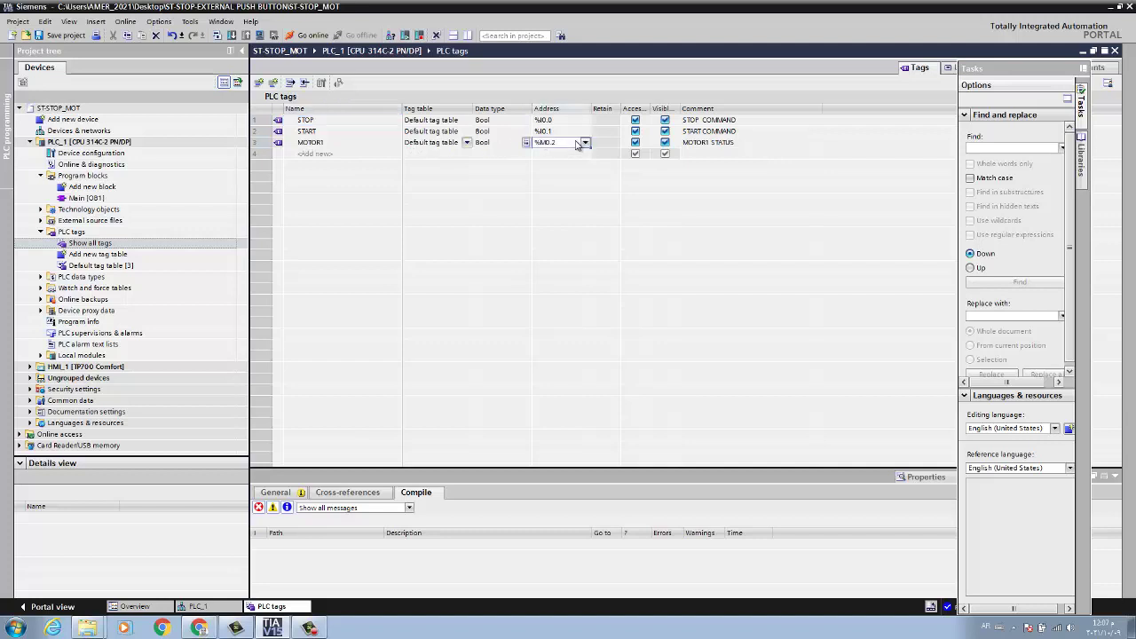
left_click(586, 144)
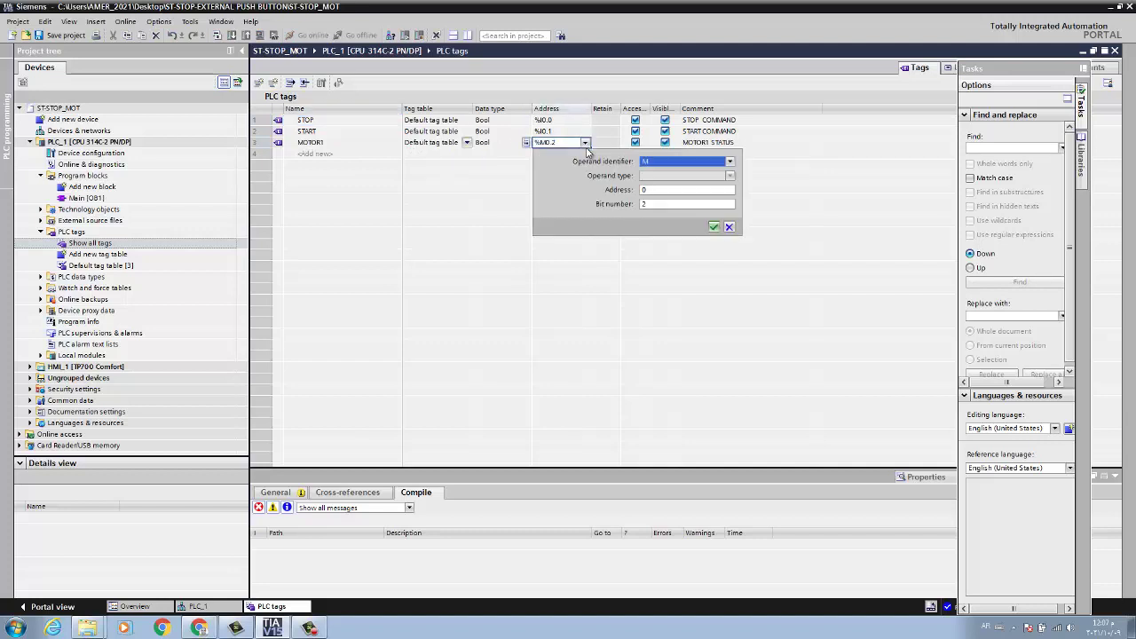
left_click(654, 163)
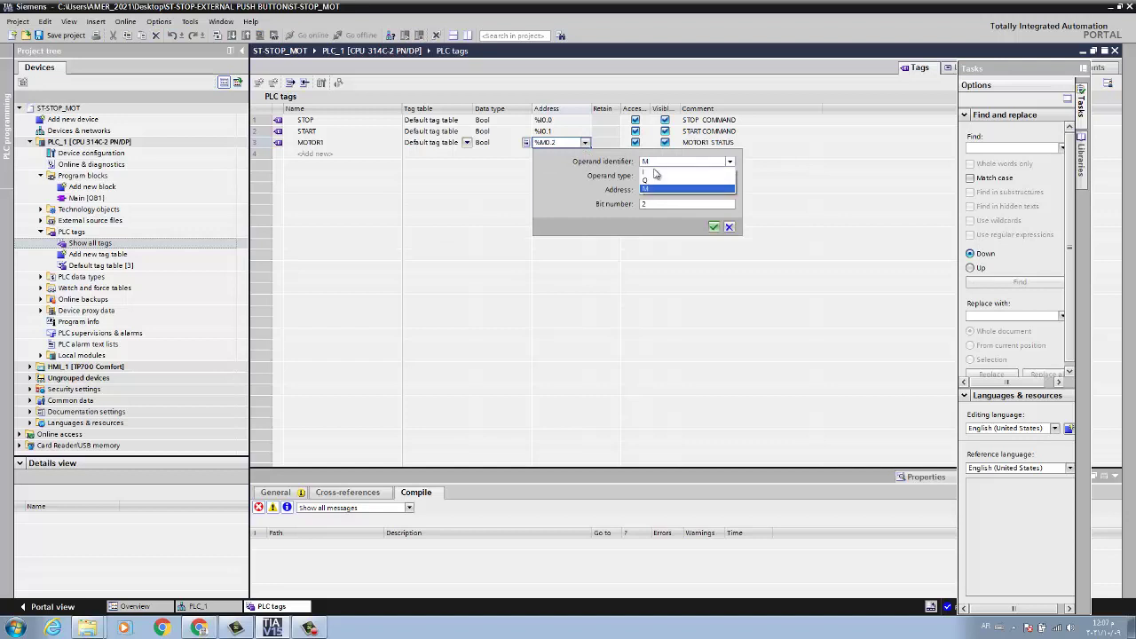
left_click(652, 181)
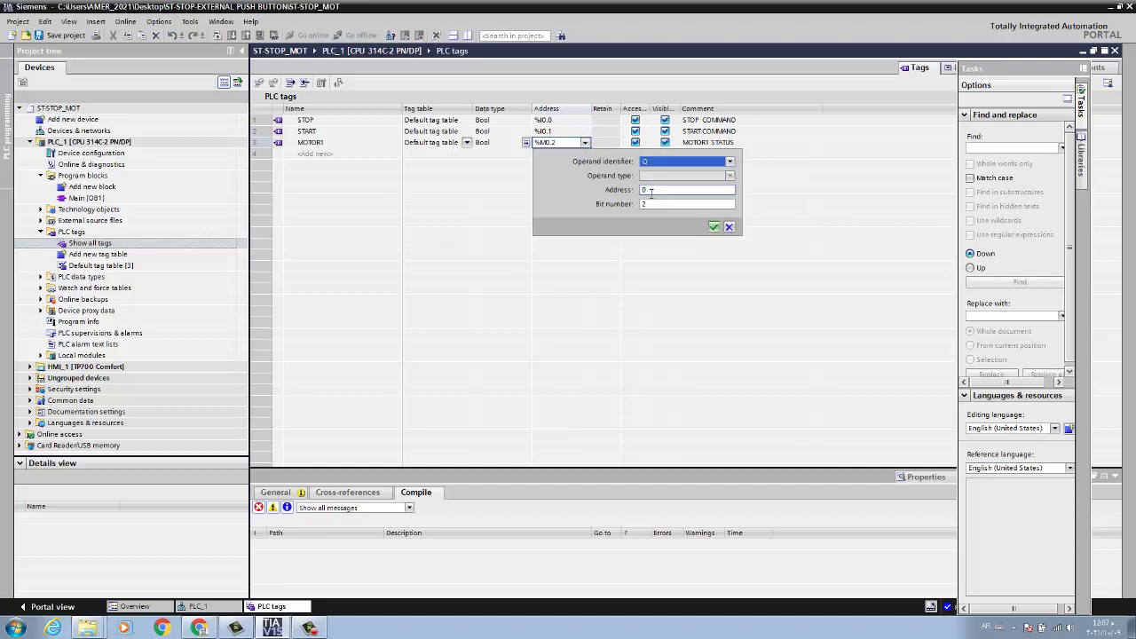
double_click(652, 191)
type("4")
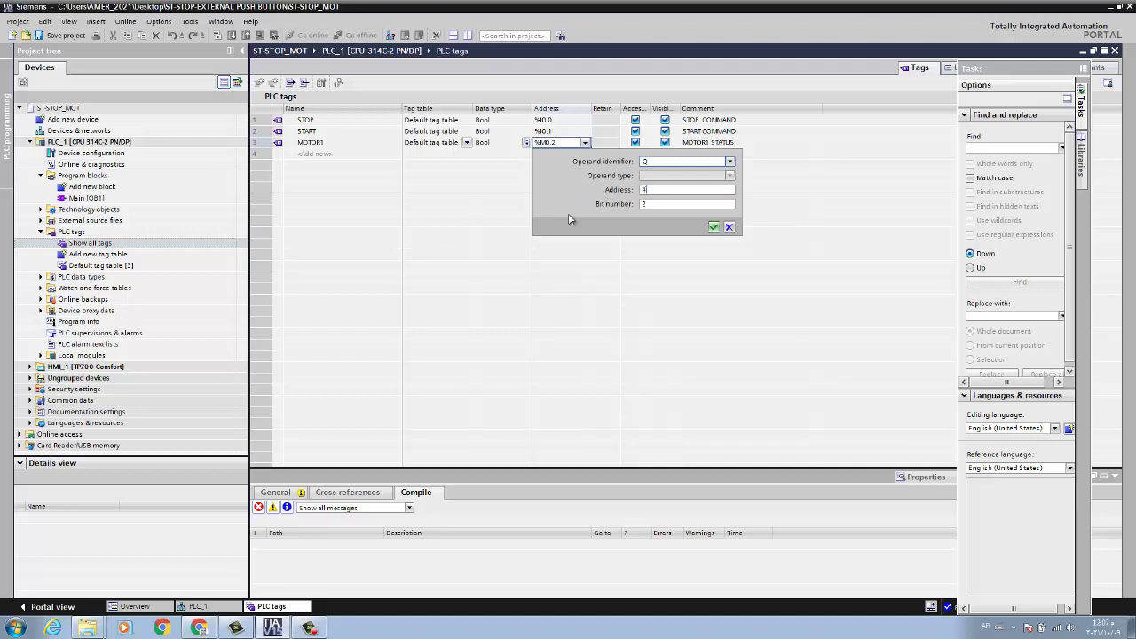
key("Tab")
left_click(714, 229)
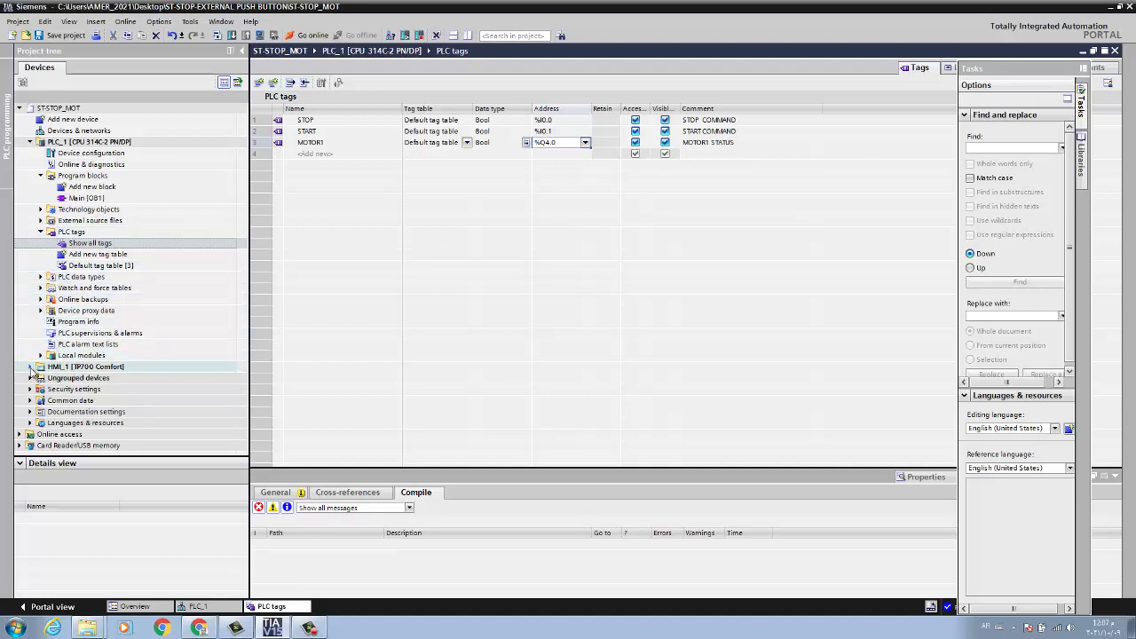
Show all HMI tags of HMI_1 and select the MOTOR1 tag
left_click(30, 368)
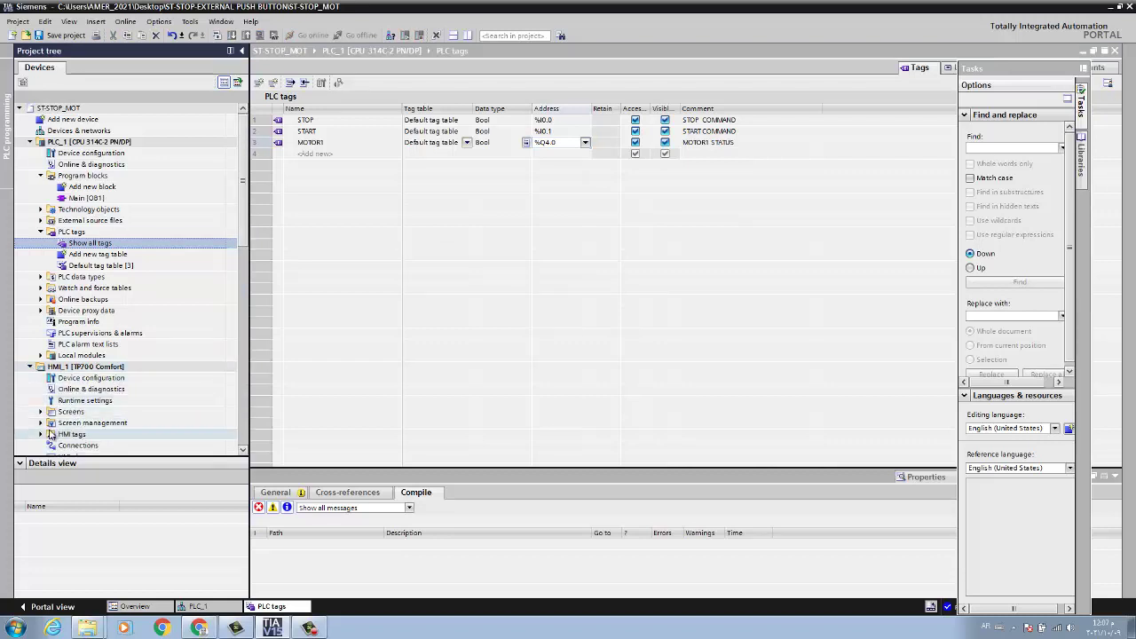
left_click(42, 435)
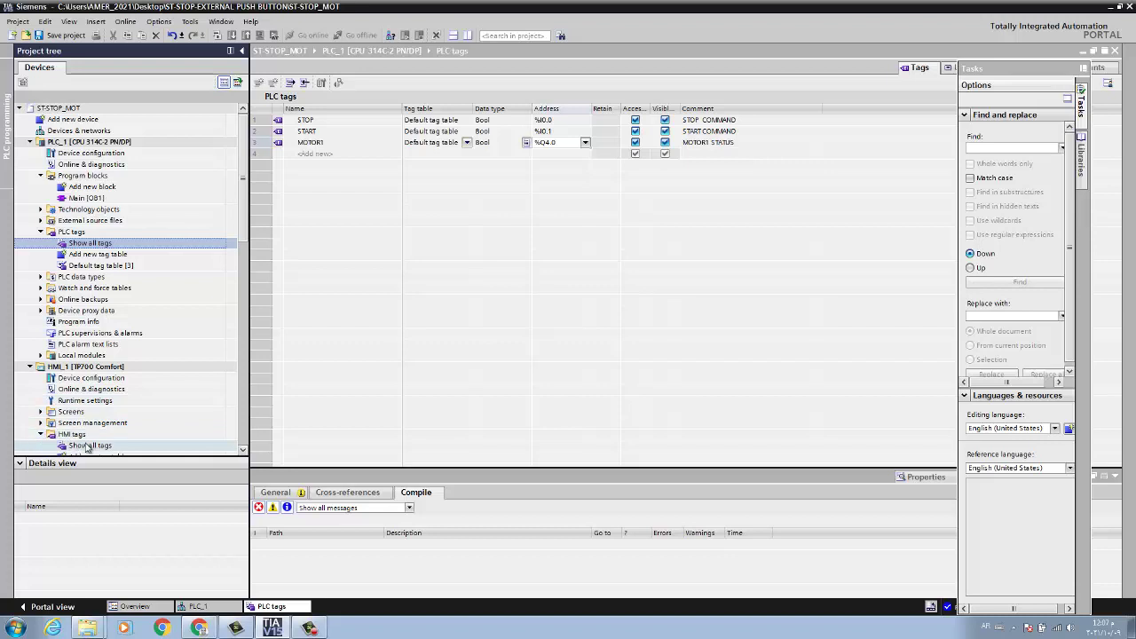
double_click(88, 446)
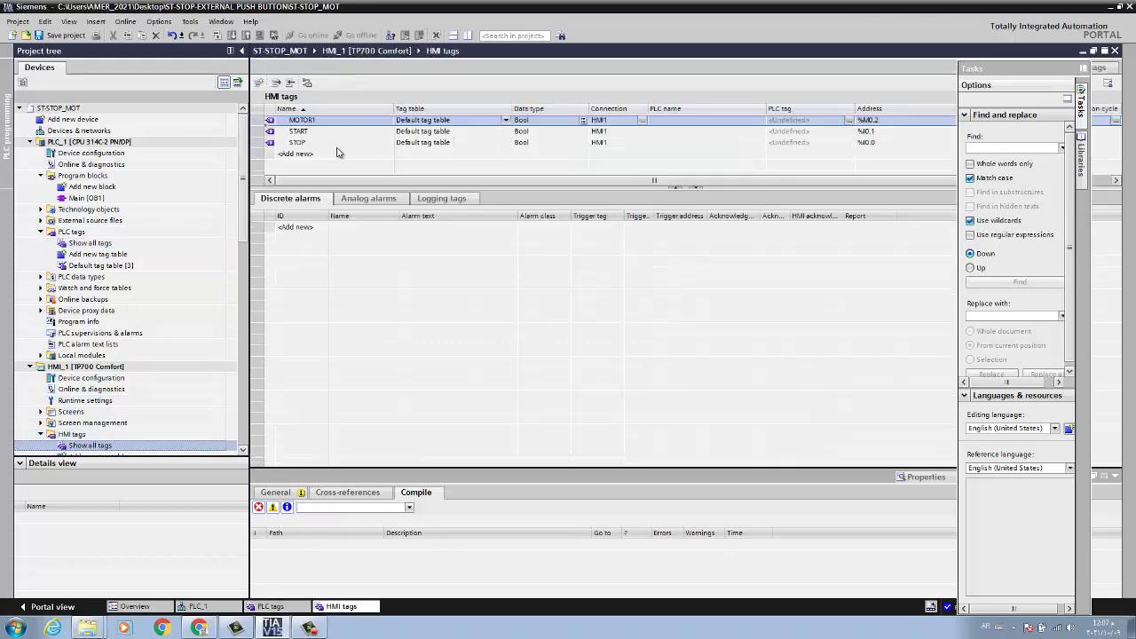
left_click(324, 121)
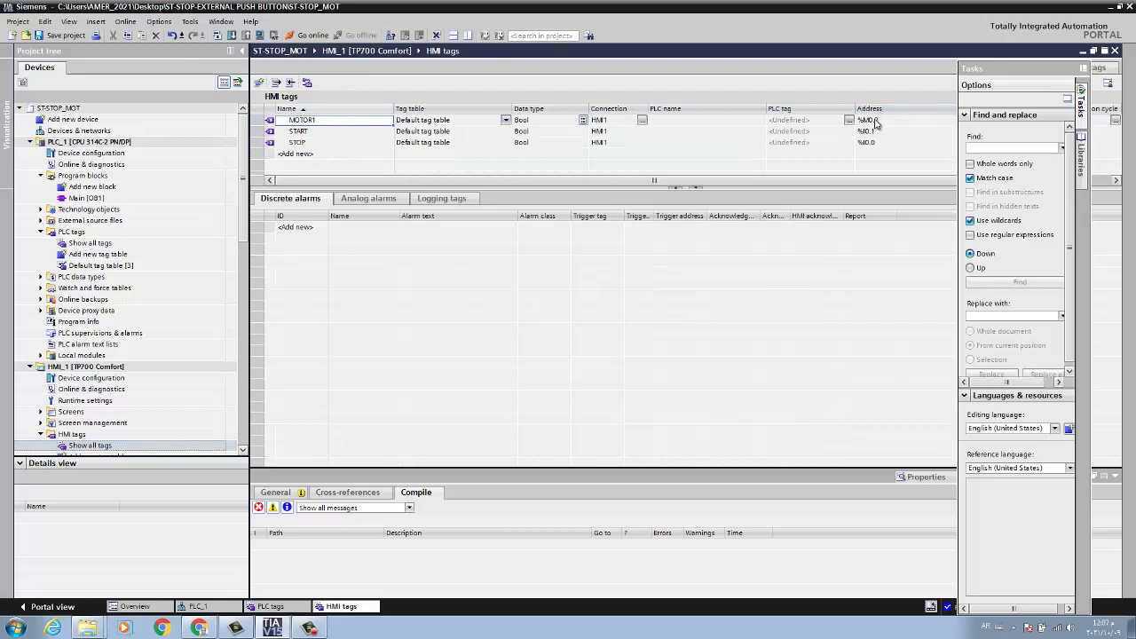
Narrow the task pane to expose the Address column and change the HMI tag MOTOR1's address to %Q4.0
double_click(915, 120)
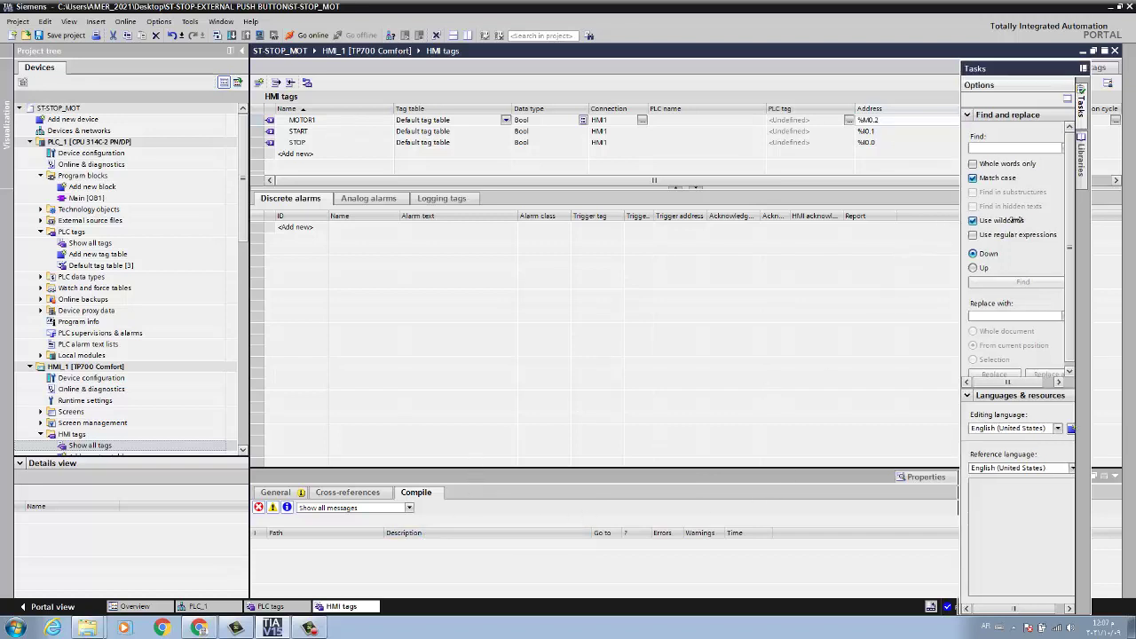
left_click_drag(956, 220, 1004, 221)
left_click(968, 121)
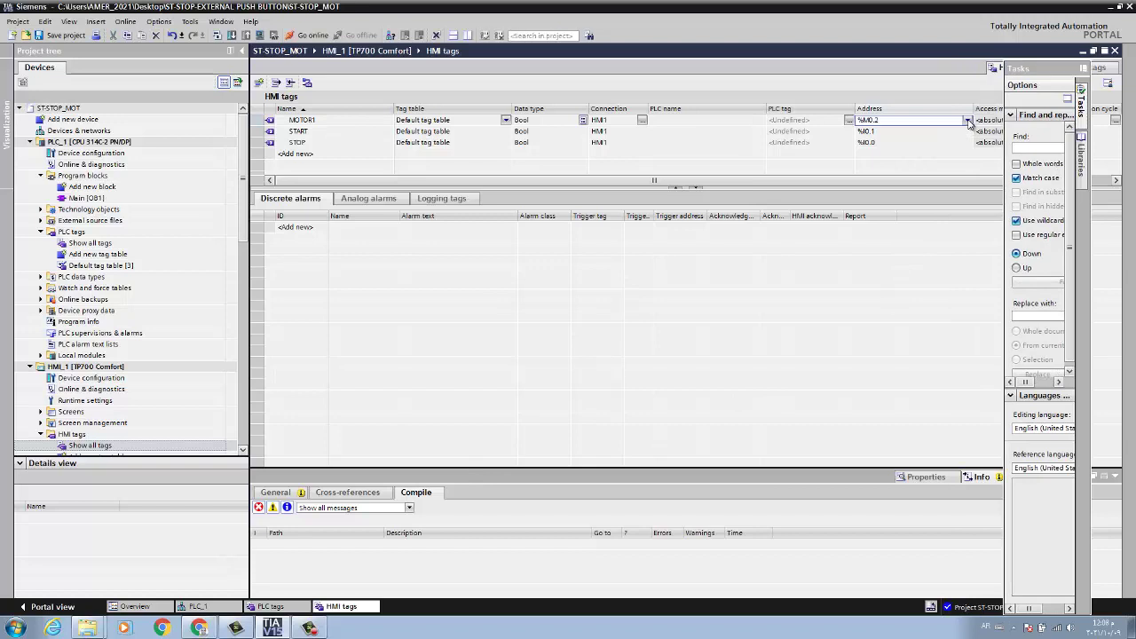
left_click(968, 122)
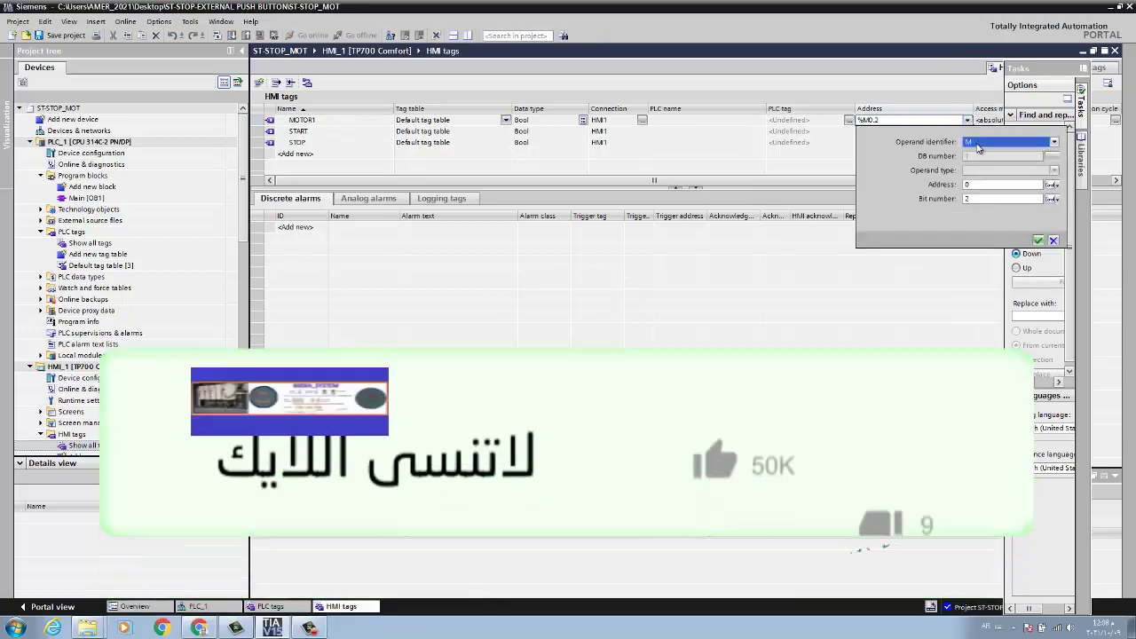
left_click(979, 140)
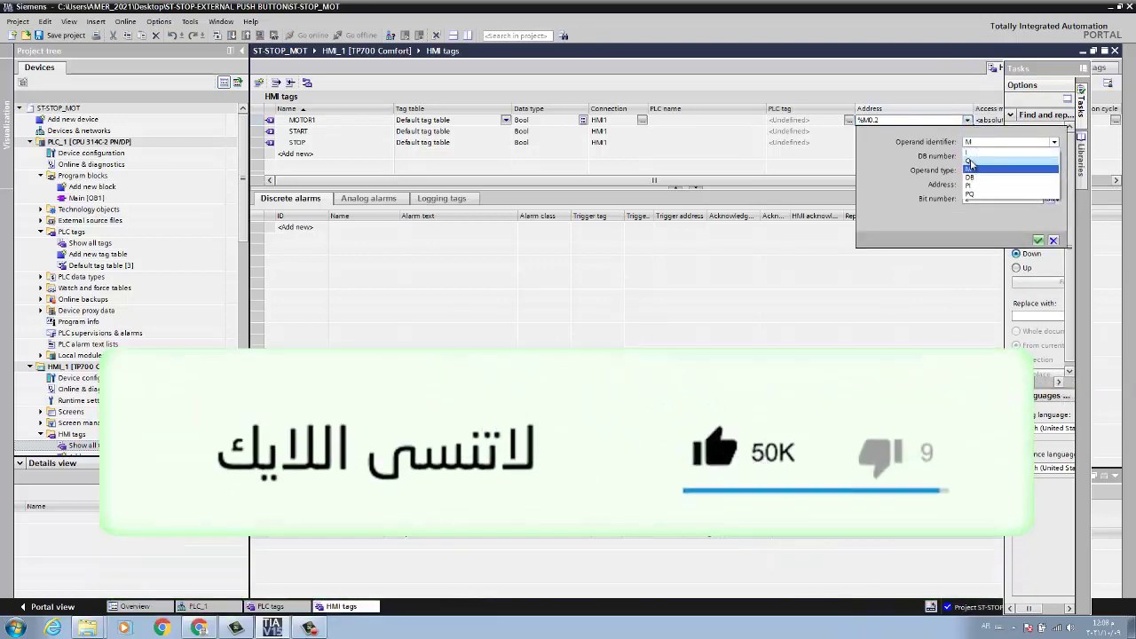
left_click(969, 160)
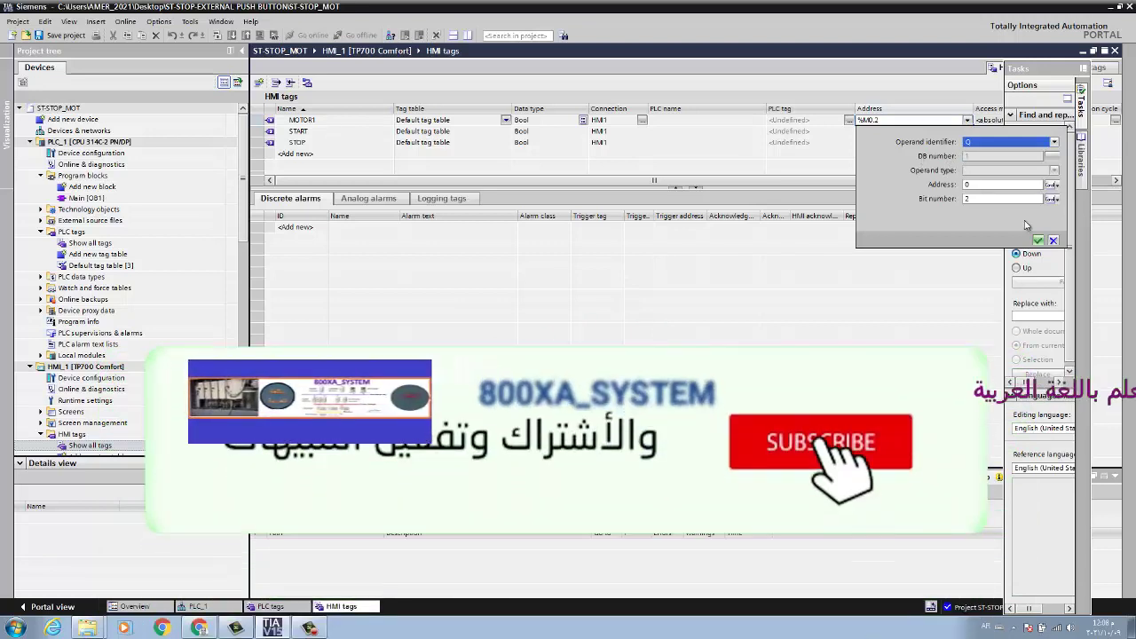
double_click(974, 185)
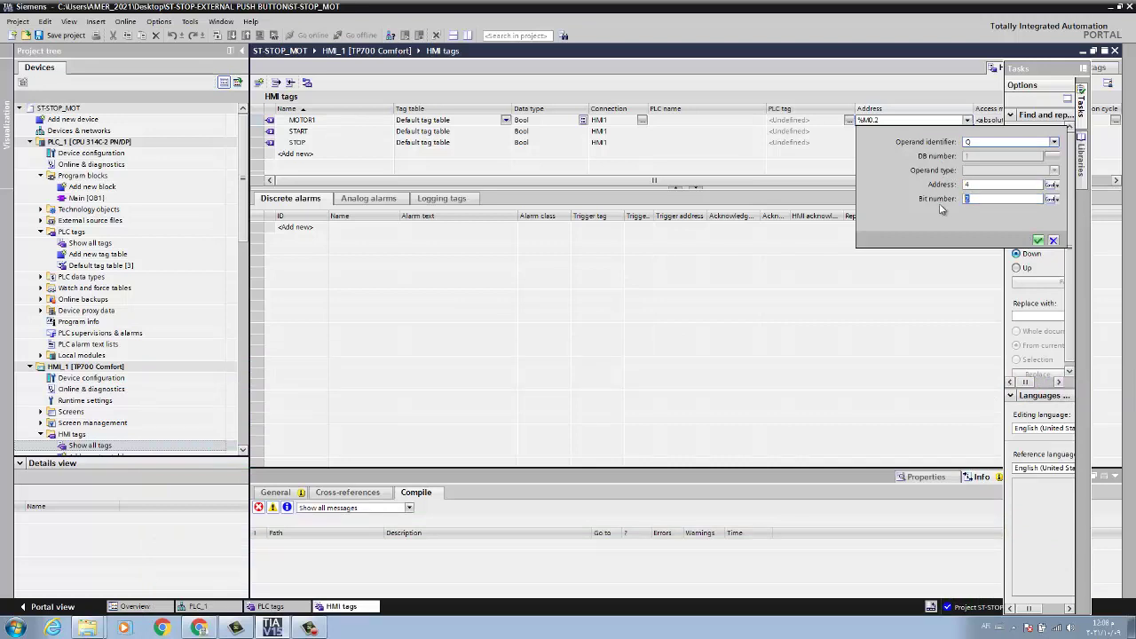
left_click(1038, 240)
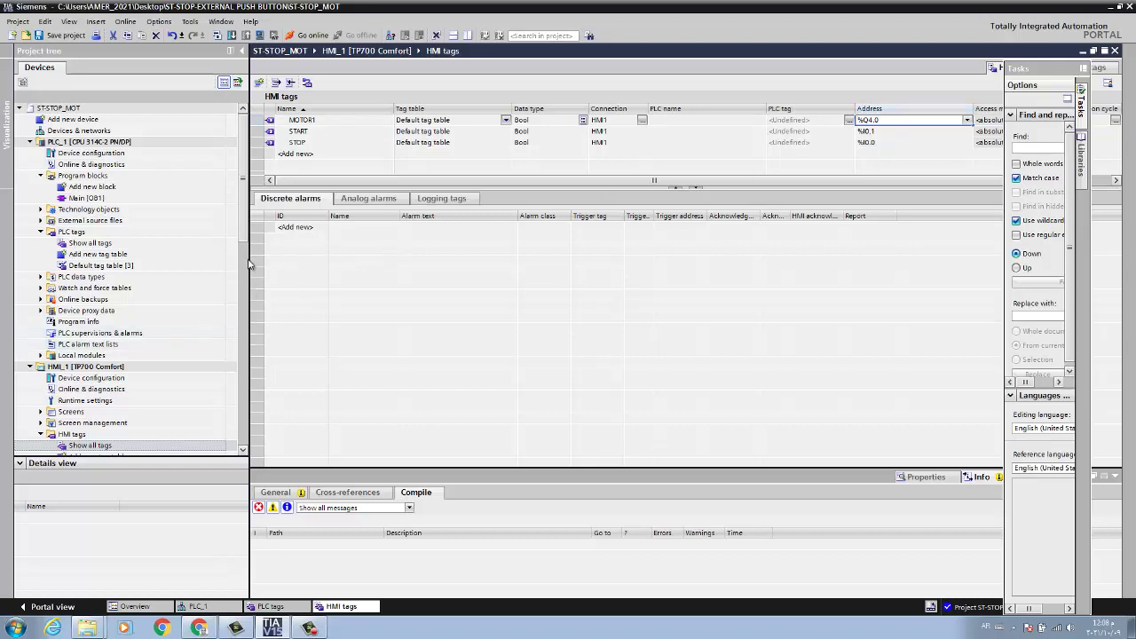
Open Devices & networks and bring up PLC_1's device view
left_click_drag(245, 230, 258, 153)
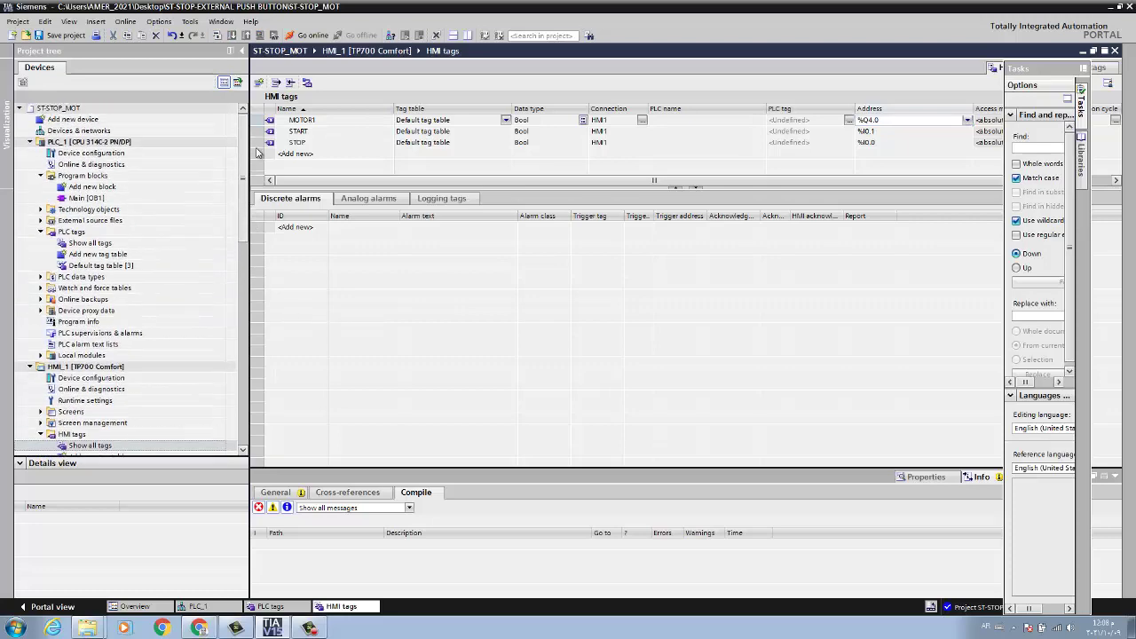
double_click(62, 132)
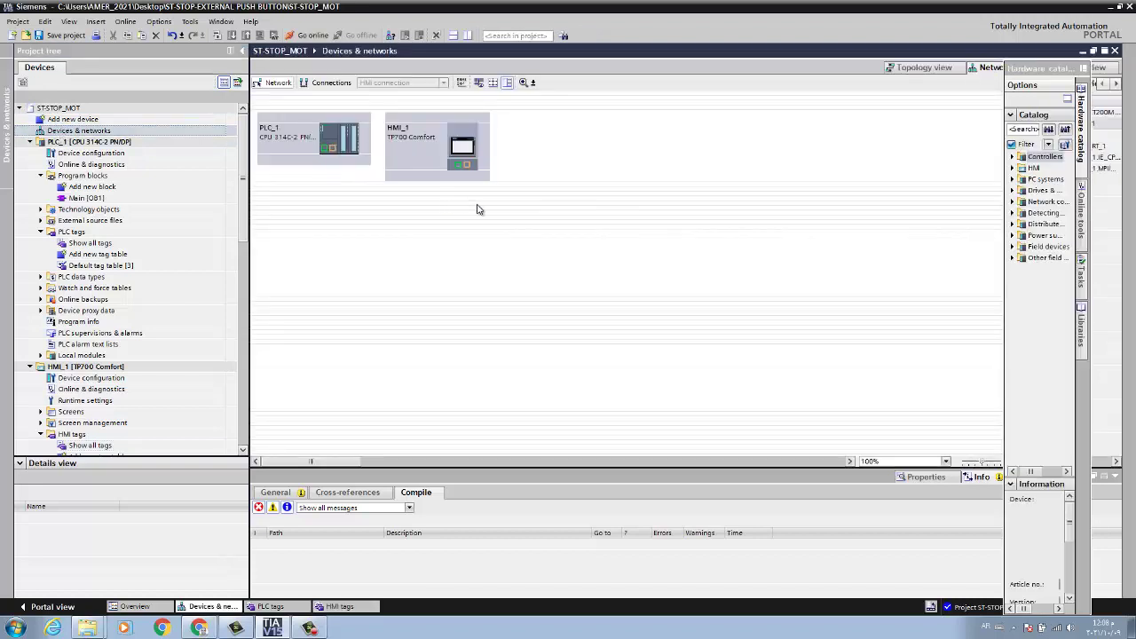
double_click(357, 171)
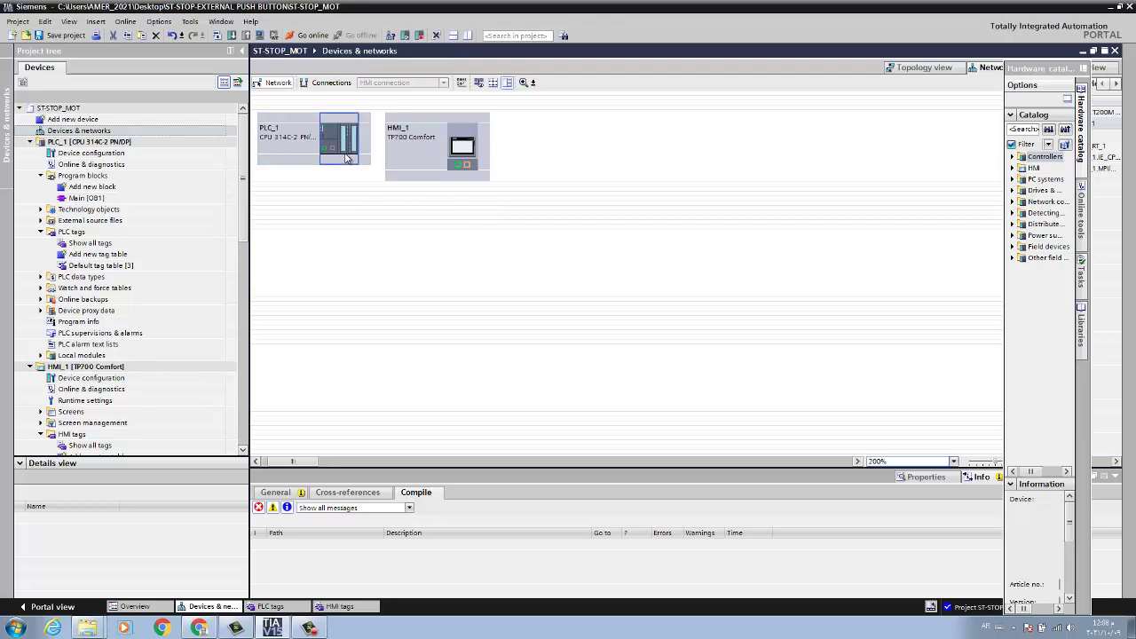